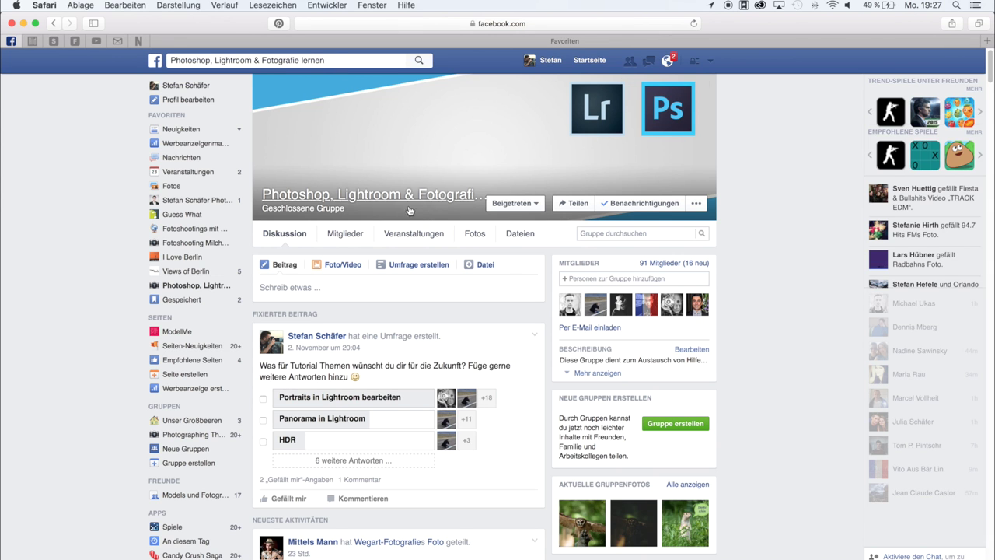
# Step: Scroll down the Facebook group page and back up before switching to Lightroom
pyautogui.scroll(-3, 417, 209)
pyautogui.scroll(-3, 416, 222)
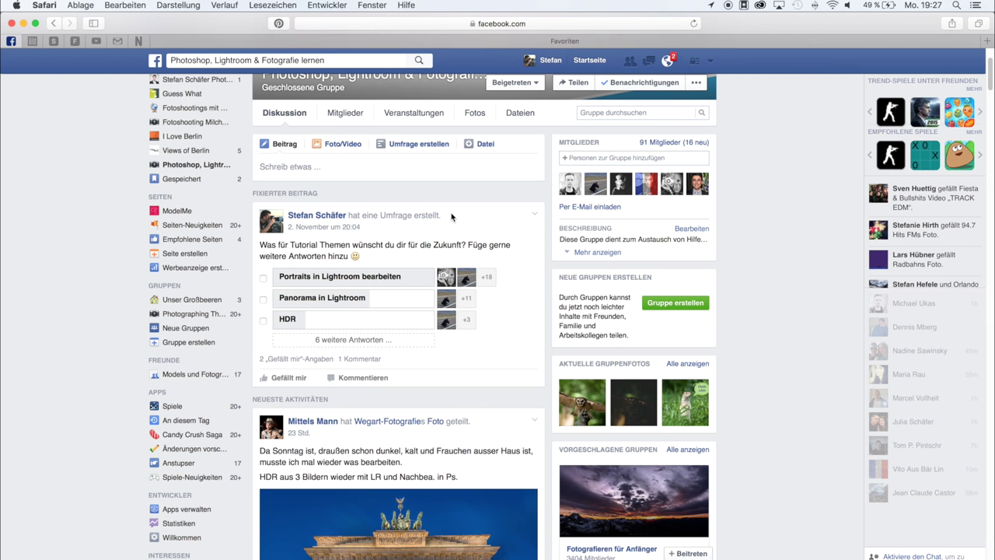
pyautogui.scroll(-5, 451, 217)
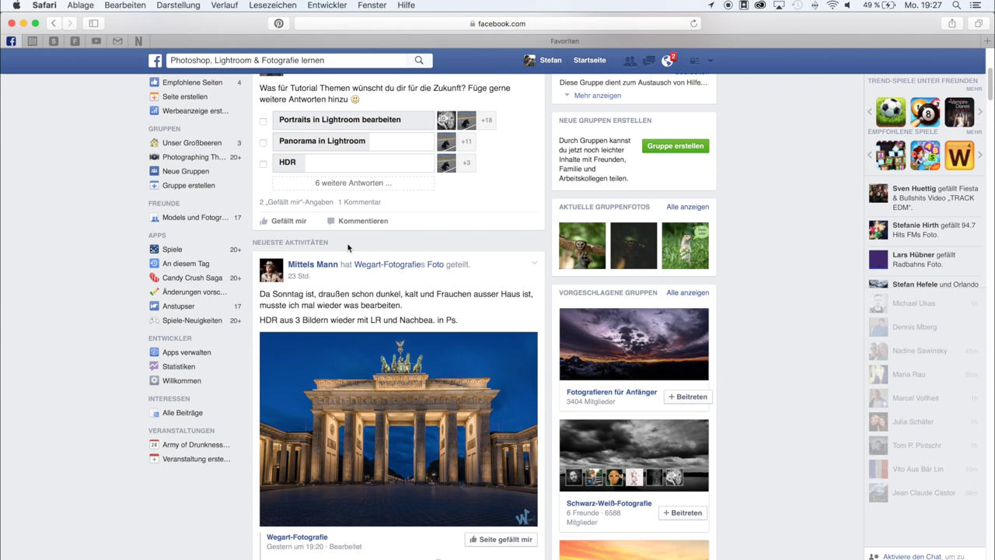
pyautogui.scroll(1, 345, 244)
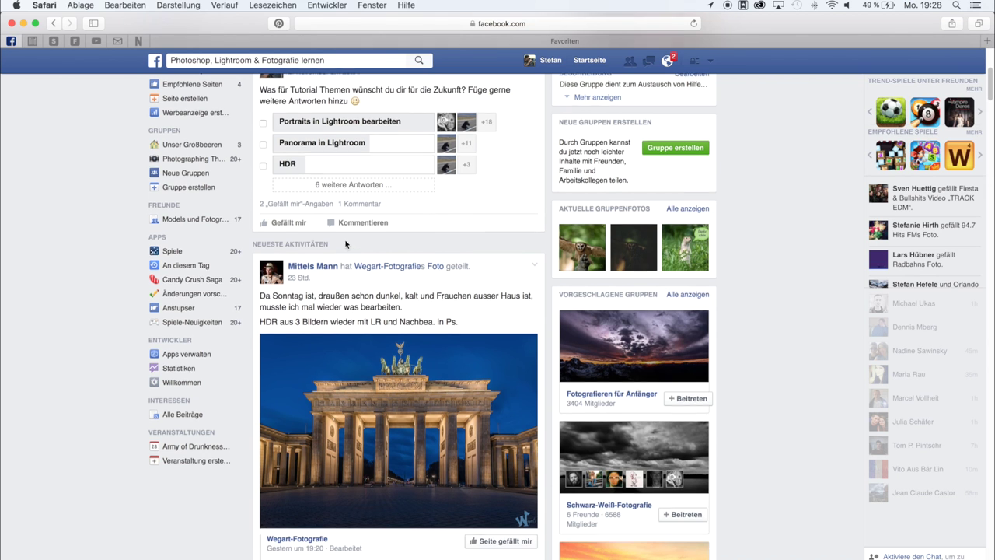
pyautogui.scroll(3, 345, 245)
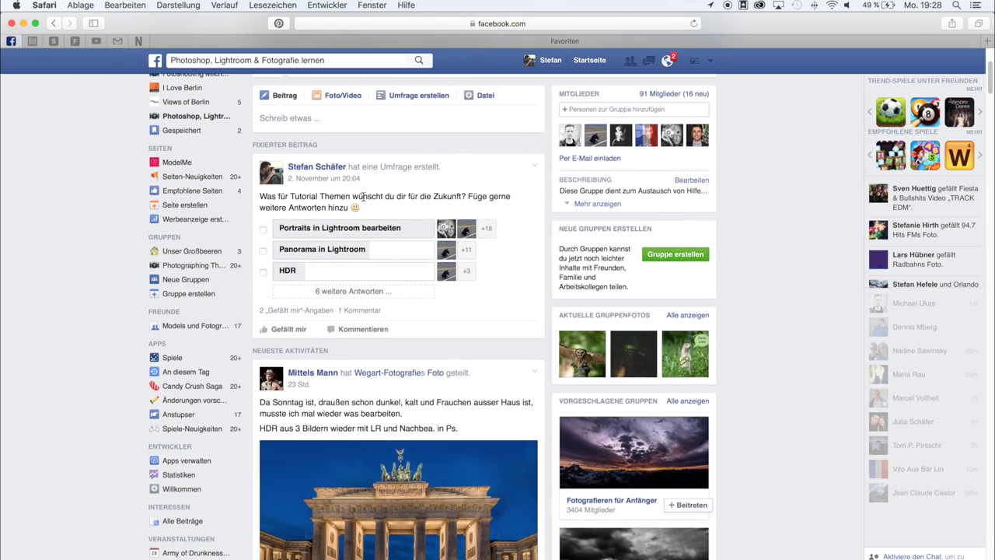
pyautogui.scroll(2, 363, 197)
pyautogui.scroll(2, 363, 197)
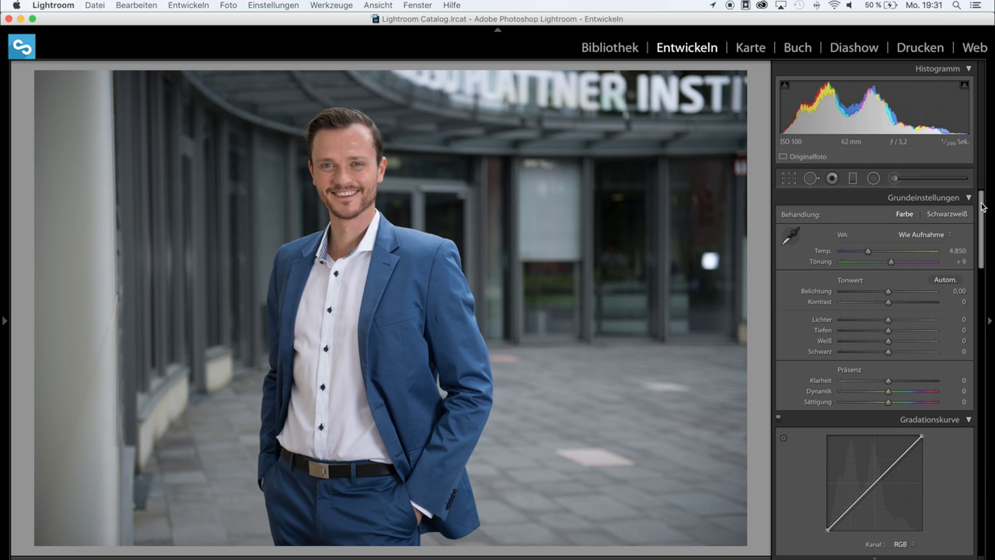
# Step: Enable Profilkorrekturen aktivieren and Chromatische Aberration entfernen in the Objektivkorrekturen panel
pyautogui.moveTo(981, 206)
pyautogui.mouseDown()
pyautogui.moveTo(971, 360)
pyautogui.moveTo(987, 443)
pyautogui.mouseUp()
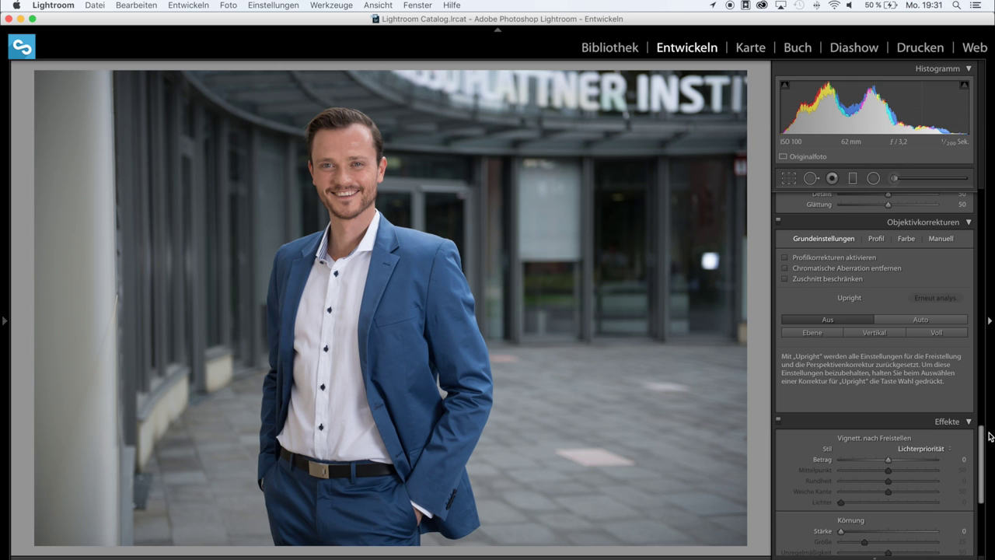
pyautogui.moveTo(984, 439)
pyautogui.mouseDown()
pyautogui.moveTo(983, 208)
pyautogui.moveTo(983, 428)
pyautogui.mouseUp()
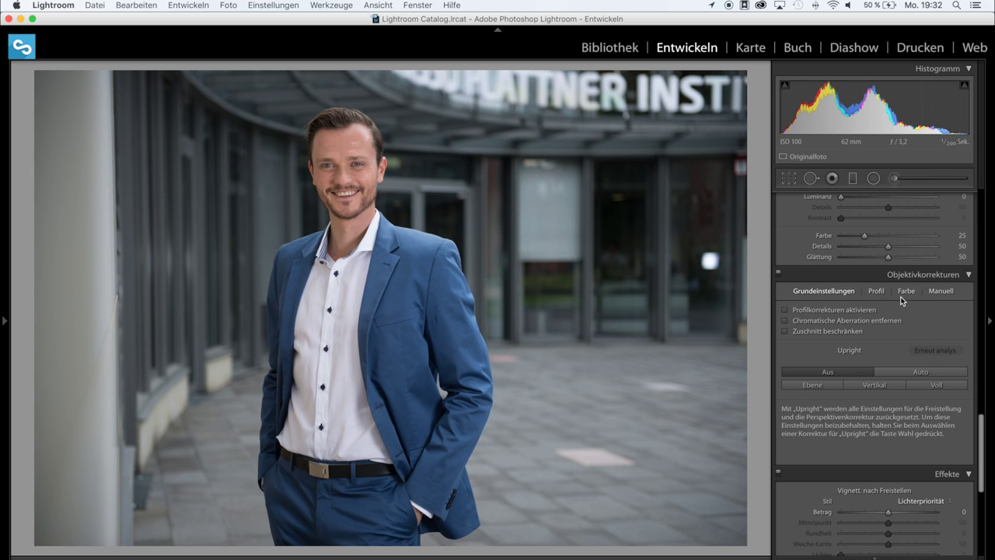
pyautogui.click(856, 315)
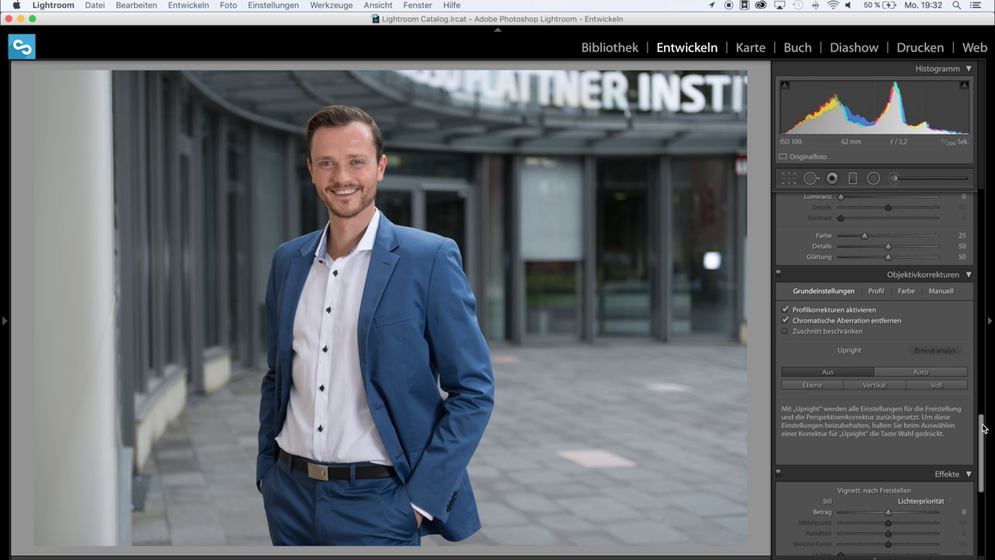
pyautogui.moveTo(981, 427); pyautogui.dragTo(982, 198)
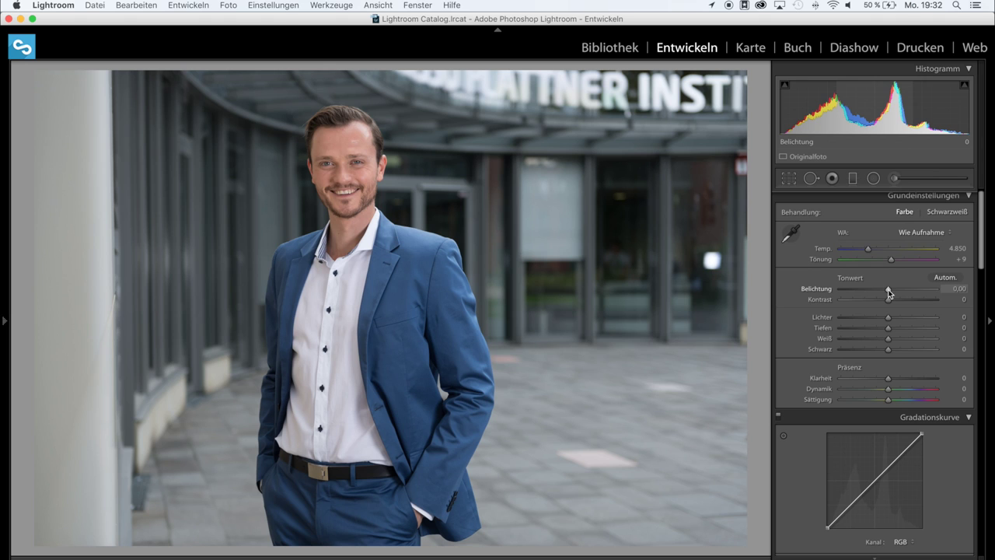
# Step: Set Belichtung +0,30, Lichter +36, Tiefen +28 and Schwarz −21 in Grundeinstellungen
pyautogui.scroll(1, 904, 263)
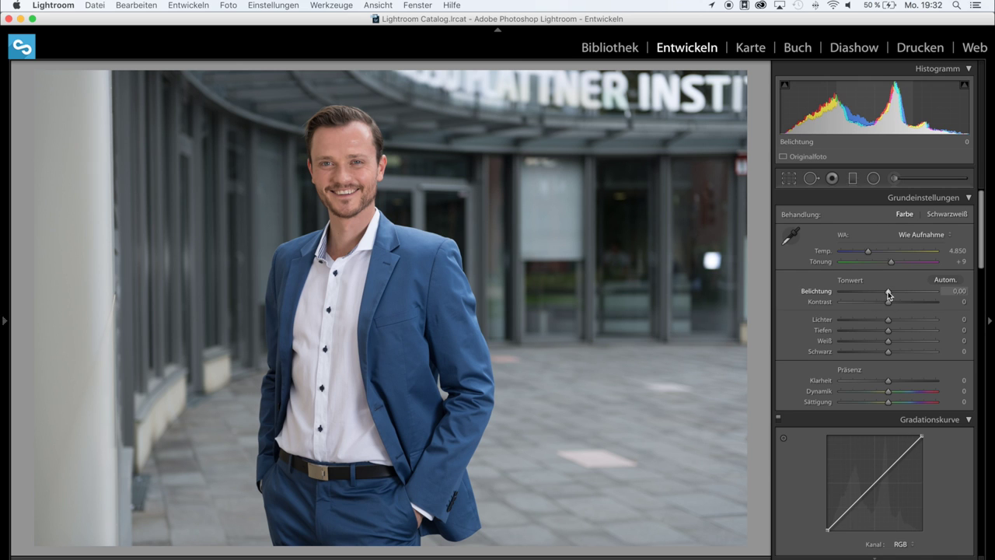
pyautogui.moveTo(888, 290); pyautogui.dragTo(893, 294)
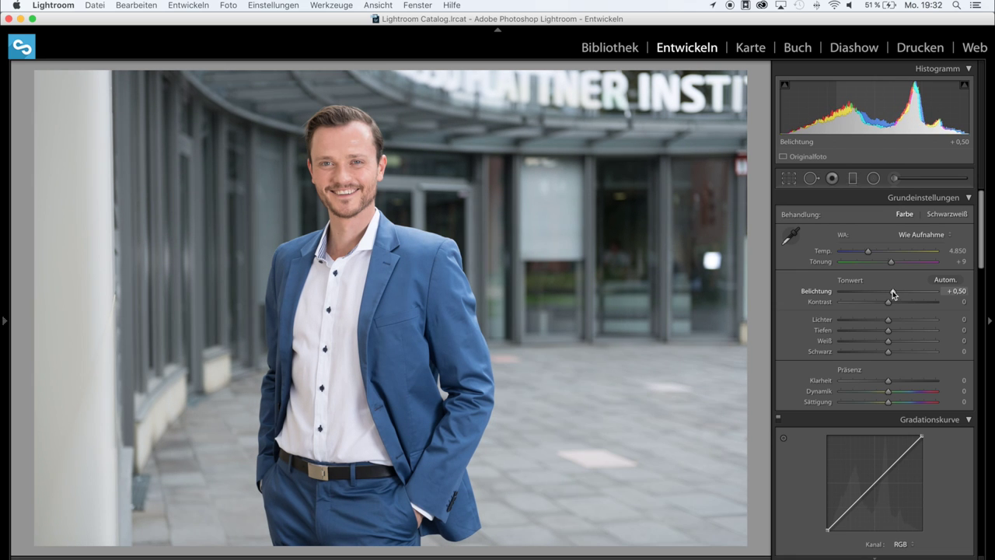
pyautogui.moveTo(893, 293); pyautogui.dragTo(892, 294)
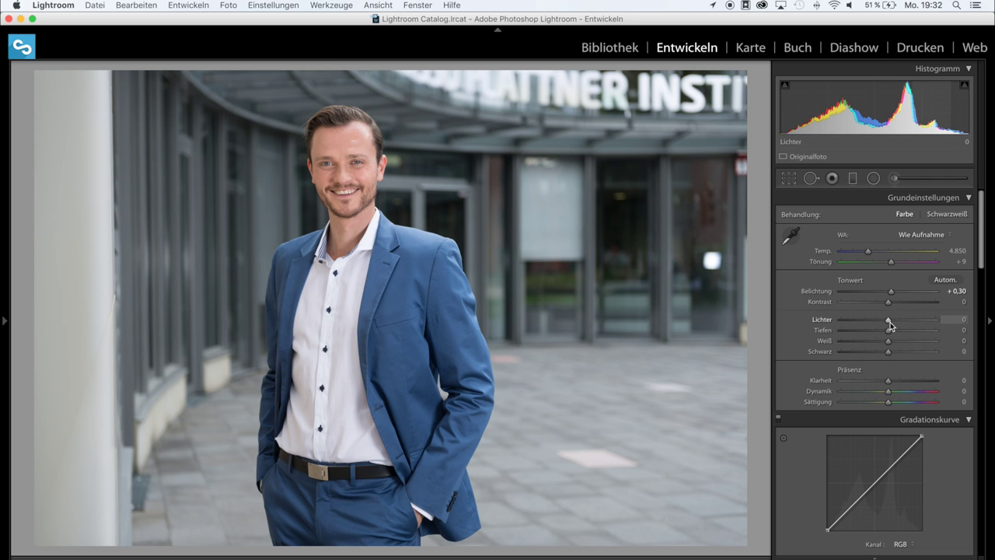
pyautogui.moveTo(888, 321)
pyautogui.mouseDown()
pyautogui.moveTo(853, 322)
pyautogui.moveTo(906, 320)
pyautogui.mouseUp()
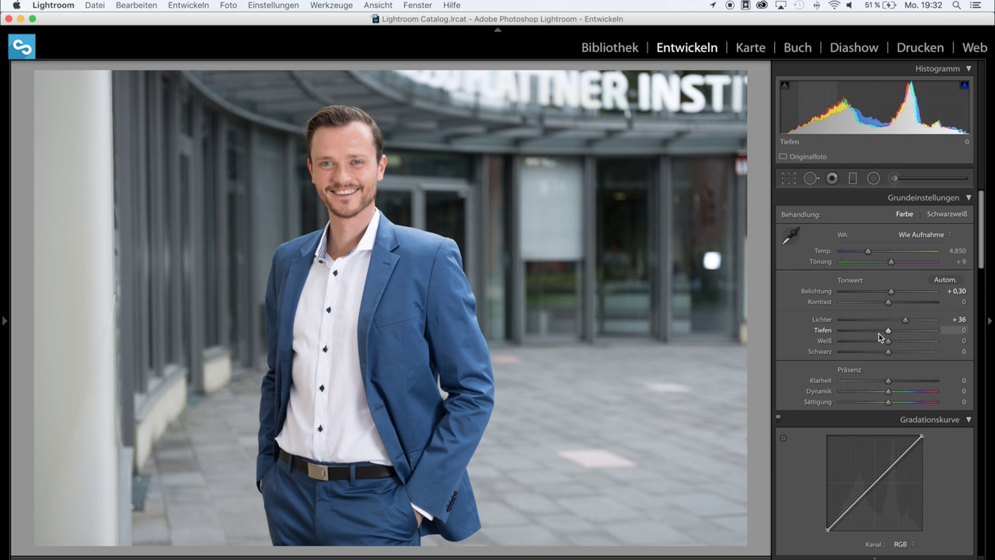
pyautogui.moveTo(888, 331); pyautogui.dragTo(902, 331)
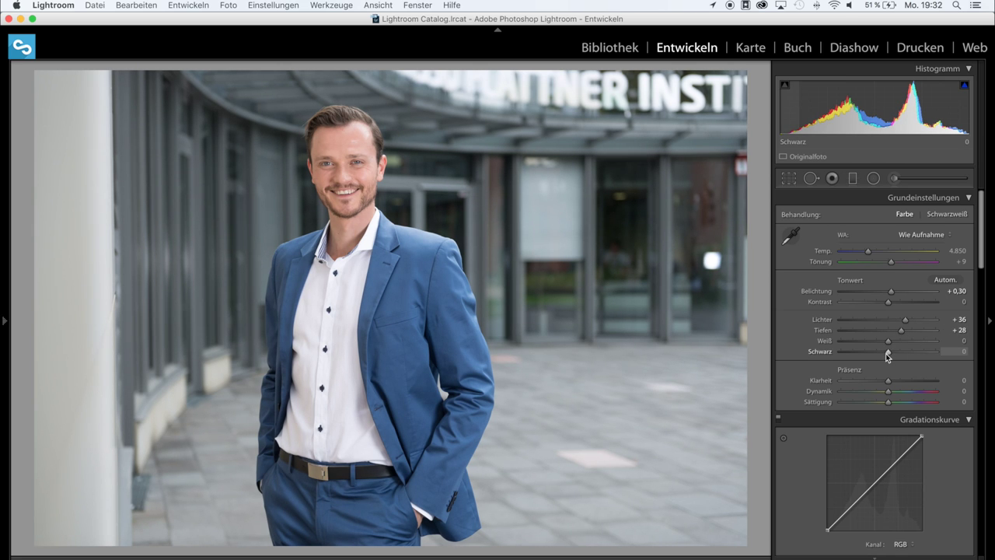
pyautogui.moveTo(888, 356); pyautogui.dragTo(878, 357)
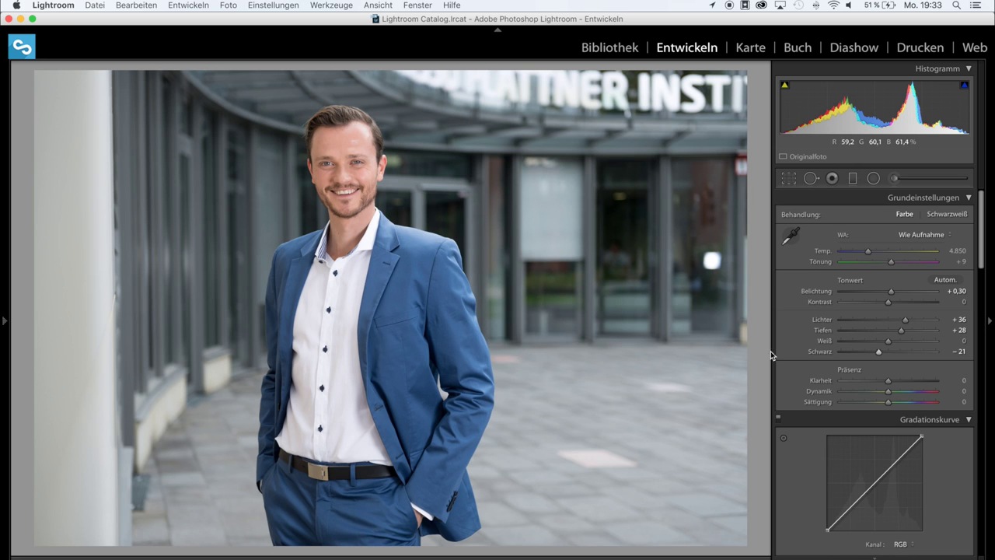
# Step: Set Kontrast to +16 and fine-tune the Temp slider to 4,502
pyautogui.moveTo(891, 302); pyautogui.dragTo(896, 302)
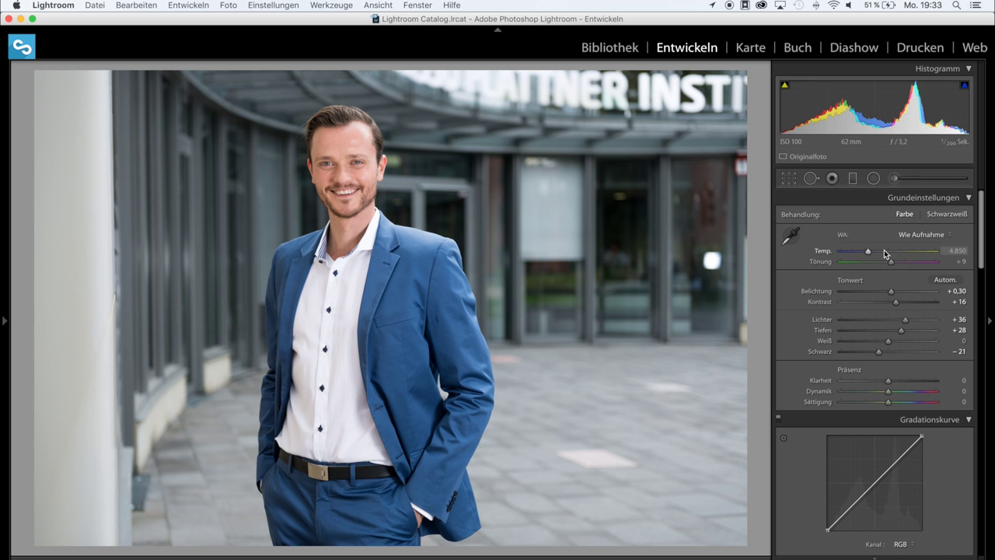
pyautogui.moveTo(867, 251); pyautogui.dragTo(879, 253)
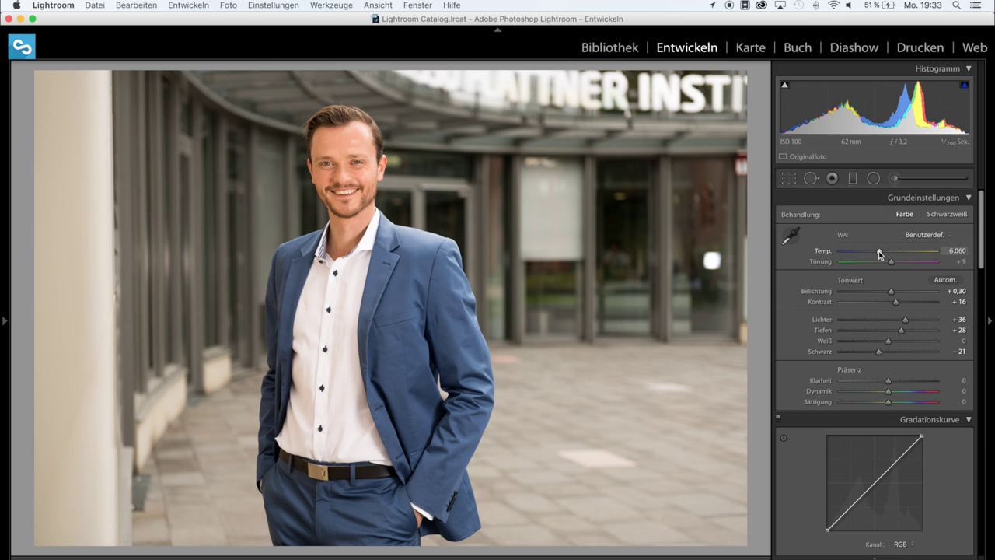
pyautogui.moveTo(879, 254); pyautogui.dragTo(876, 250)
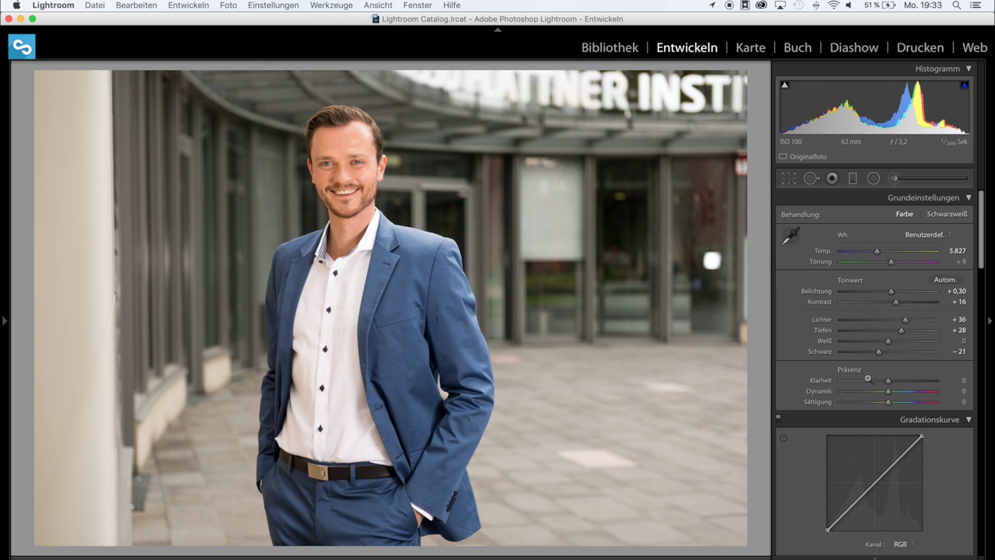
pyautogui.moveTo(876, 252); pyautogui.dragTo(861, 251)
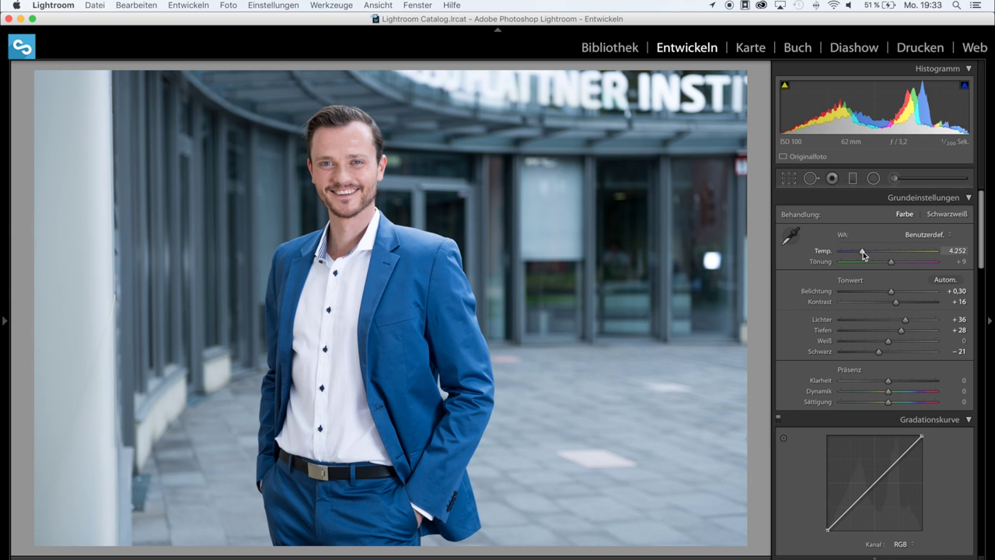
pyautogui.moveTo(861, 253); pyautogui.dragTo(863, 254)
pyautogui.moveTo(862, 253); pyautogui.dragTo(864, 254)
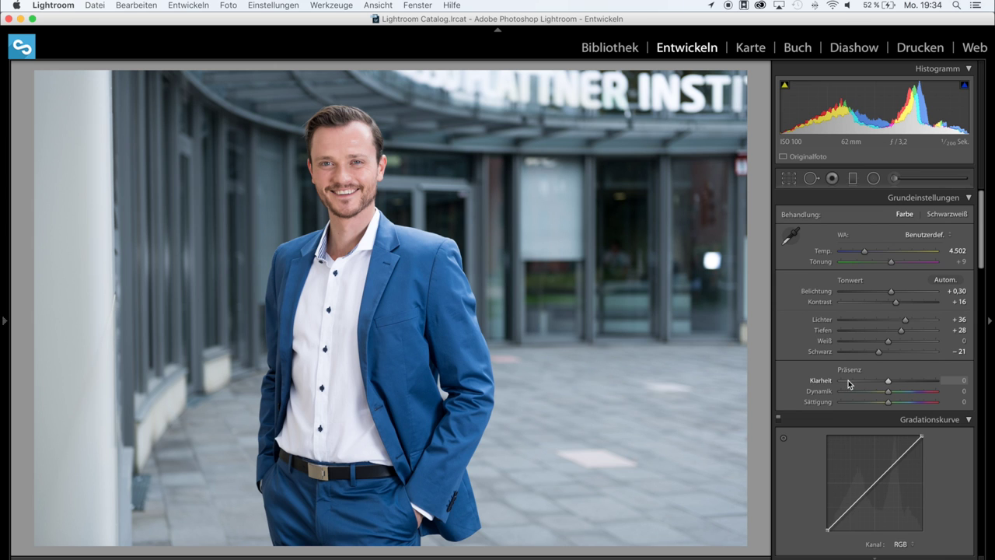
# Step: Inspect the man's face up close, then lower overall saturation to −7
pyautogui.click(339, 169)
pyautogui.moveTo(410, 181); pyautogui.dragTo(383, 204)
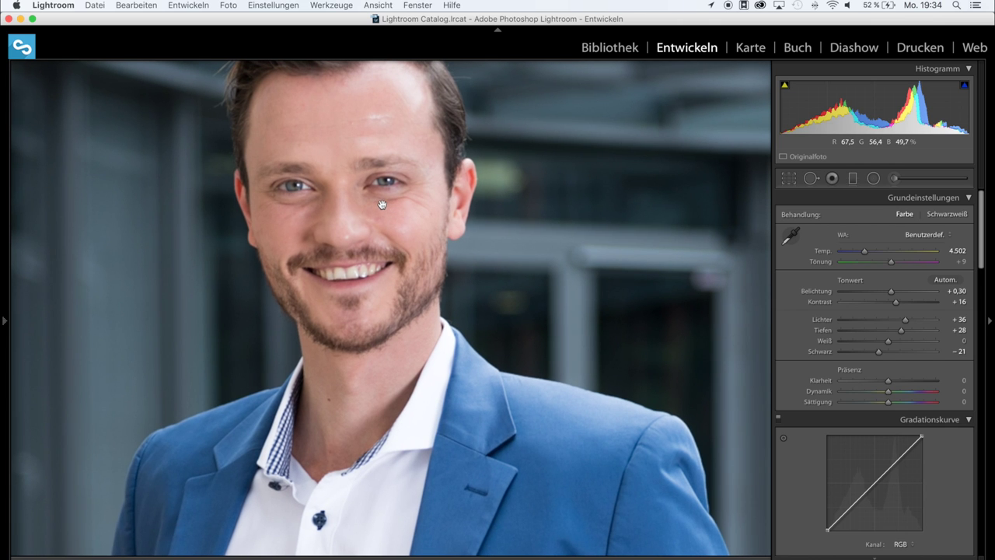
pyautogui.click(386, 197)
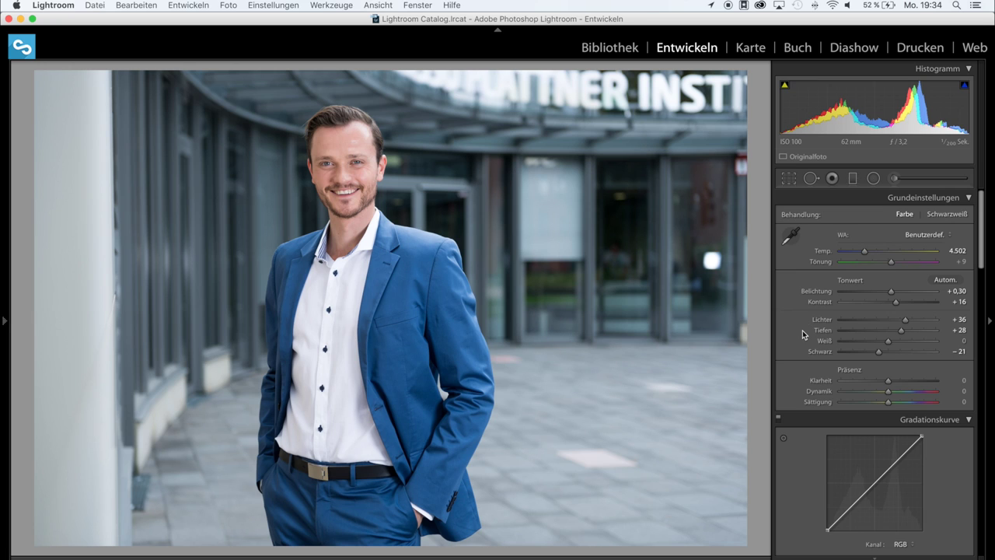
pyautogui.moveTo(888, 404); pyautogui.dragTo(883, 405)
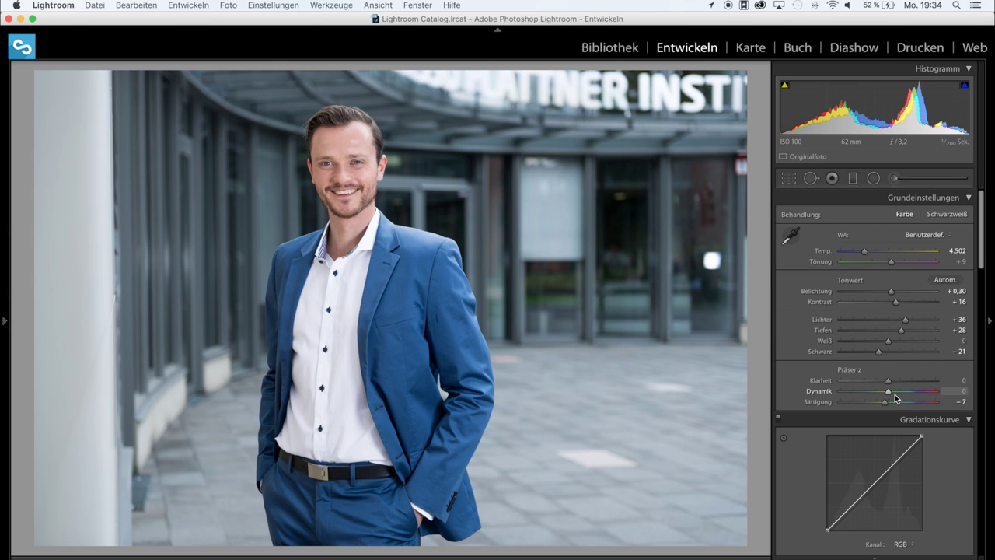
# Step: Set HSL saturation for Orange and Rot to −8 each
pyautogui.scroll(-5, 914, 363)
pyautogui.scroll(-4, 913, 364)
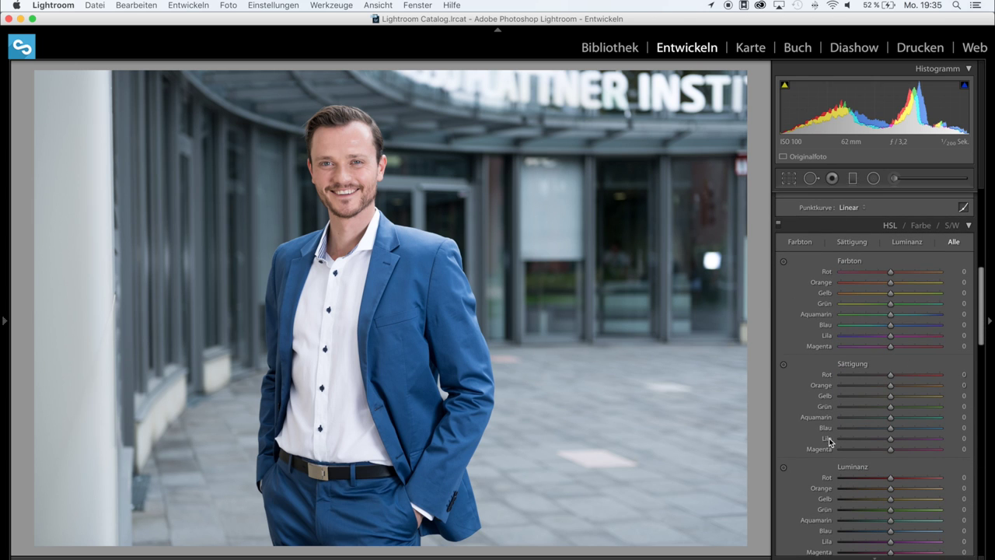
pyautogui.scroll(-1, 929, 402)
pyautogui.moveTo(890, 364); pyautogui.dragTo(887, 365)
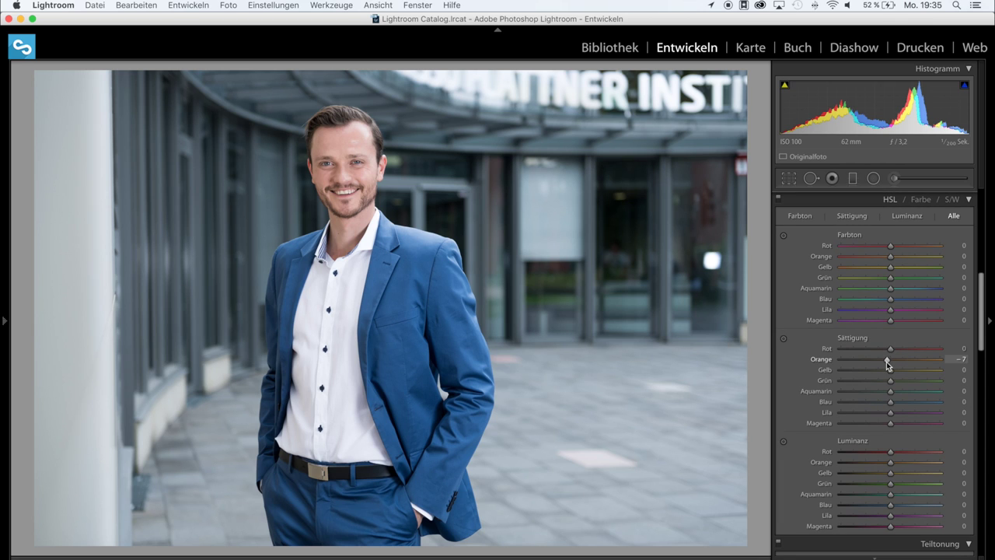
pyautogui.moveTo(887, 365); pyautogui.dragTo(887, 365)
pyautogui.moveTo(899, 351); pyautogui.dragTo(886, 351)
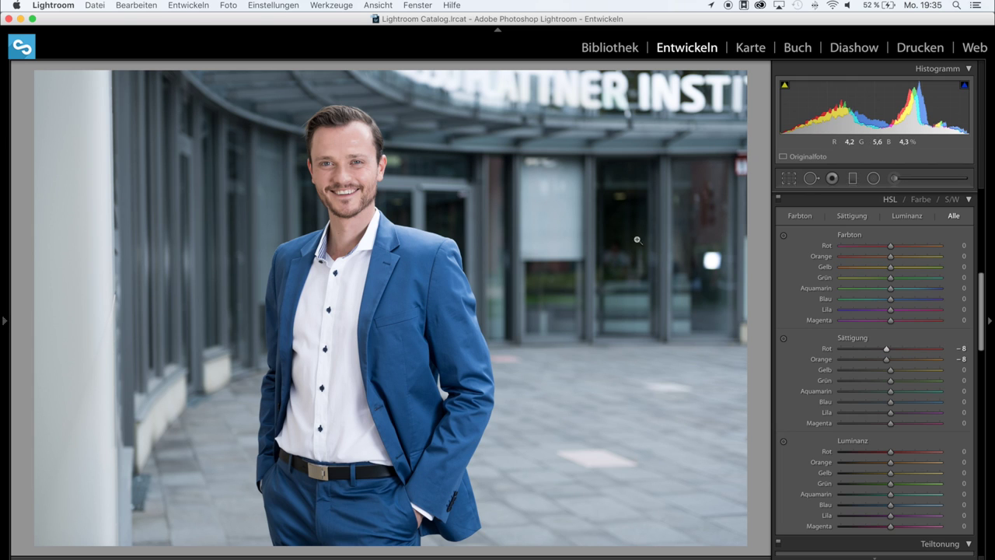
# Step: Check the face at 1:1 and raise the Schärfen Betrag to 80
pyautogui.scroll(-5, 900, 317)
pyautogui.scroll(-3, 900, 315)
pyautogui.scroll(-4, 896, 316)
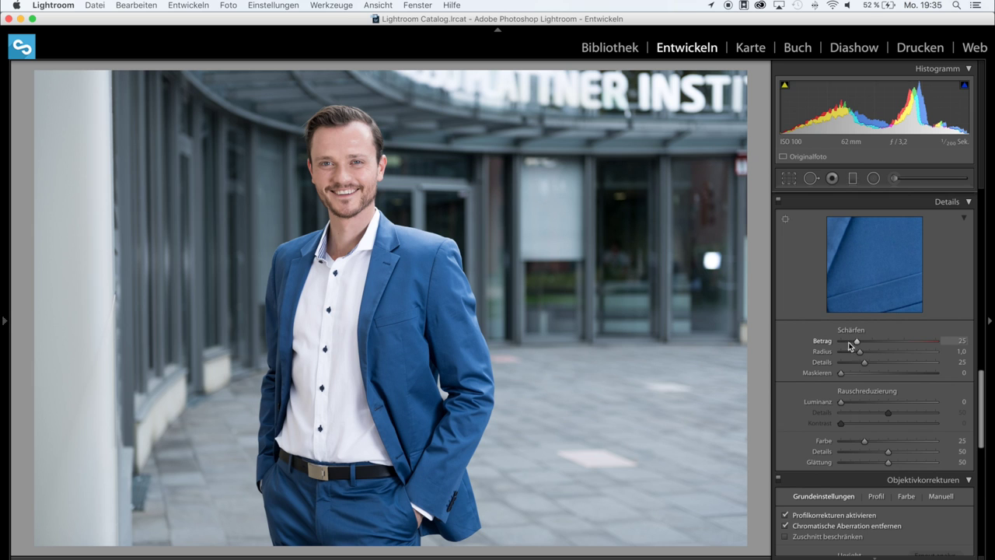
pyautogui.click(344, 166)
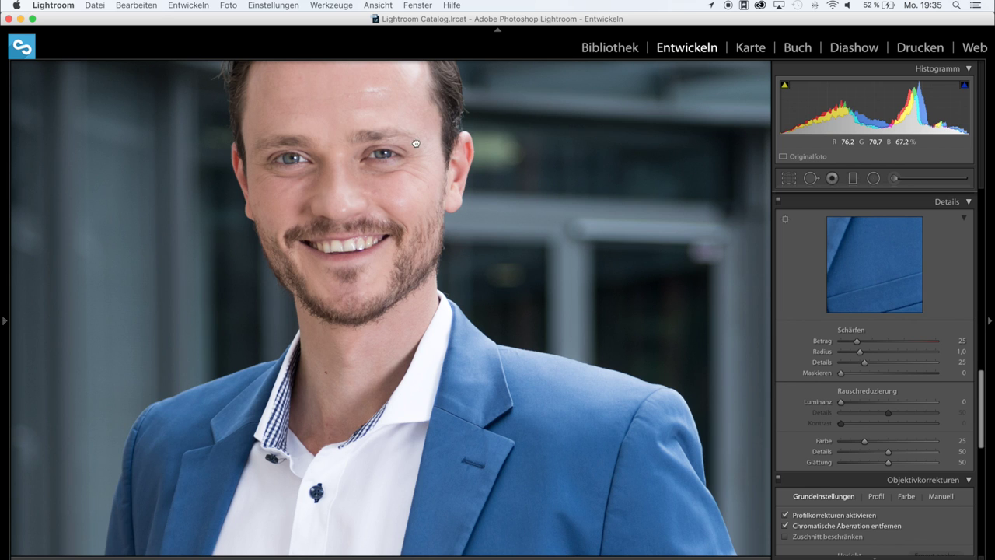
pyautogui.click(442, 181)
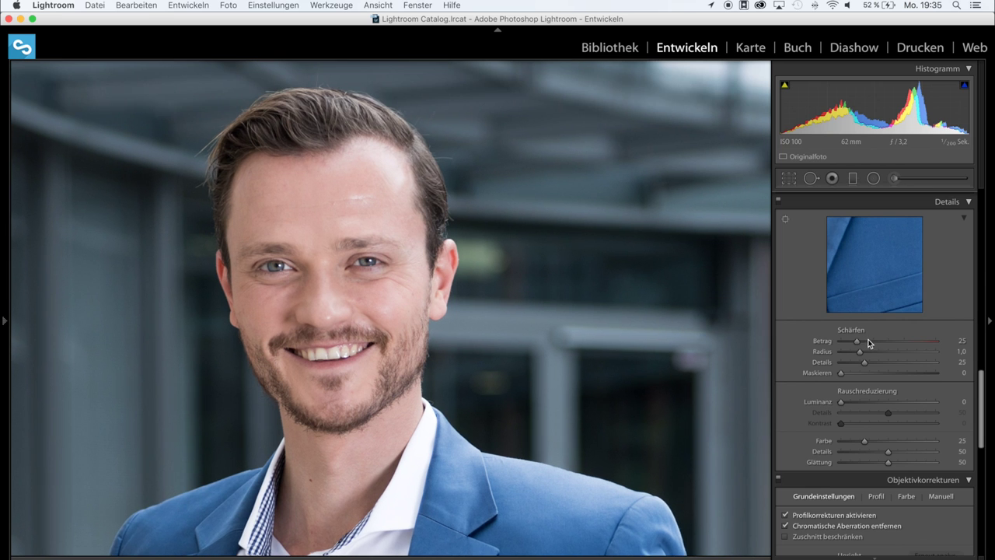
pyautogui.moveTo(858, 339); pyautogui.dragTo(891, 340)
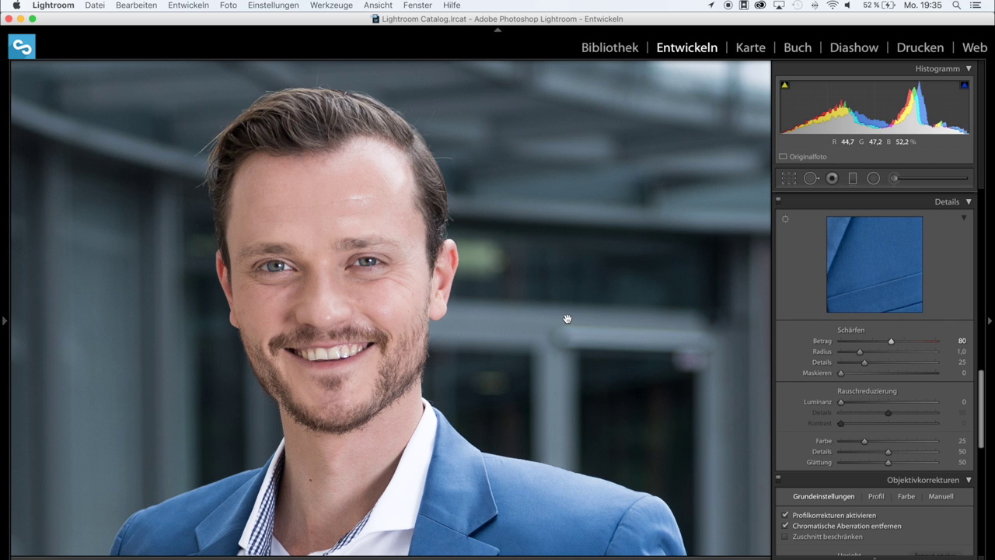
pyautogui.click(549, 255)
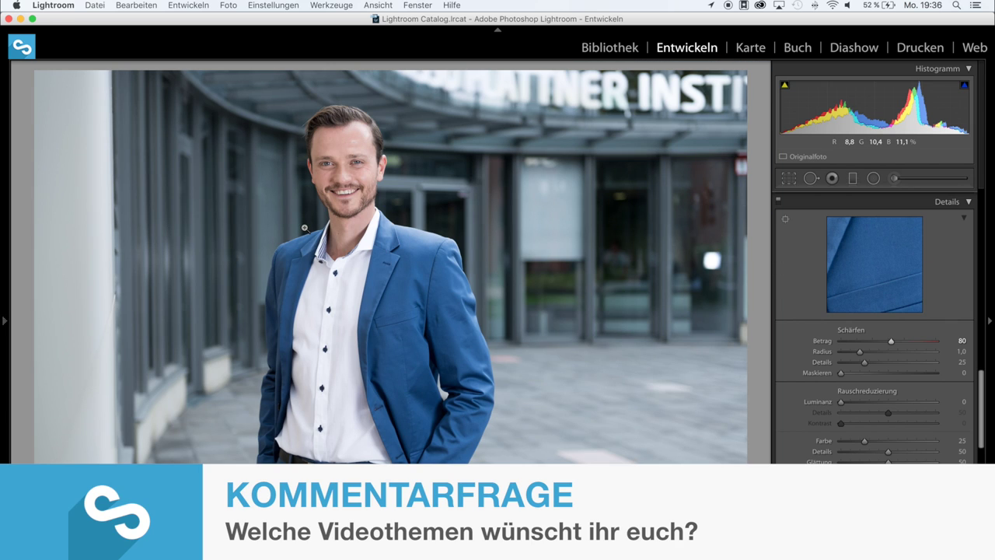
# Step: Show the photo's file and exposure info overlay, then scroll down to Effekte
pyautogui.press('i')
pyautogui.press('i')
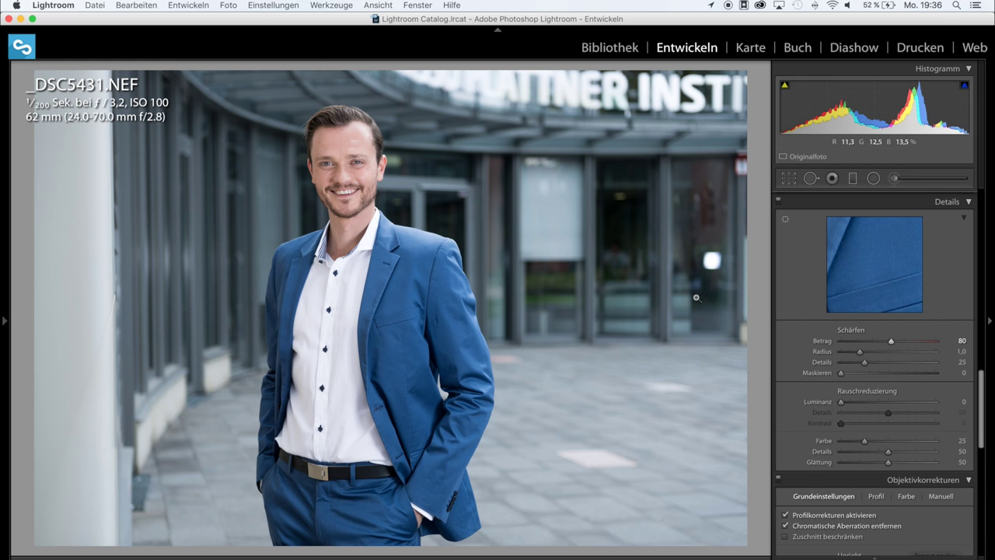
pyautogui.scroll(-5, 855, 396)
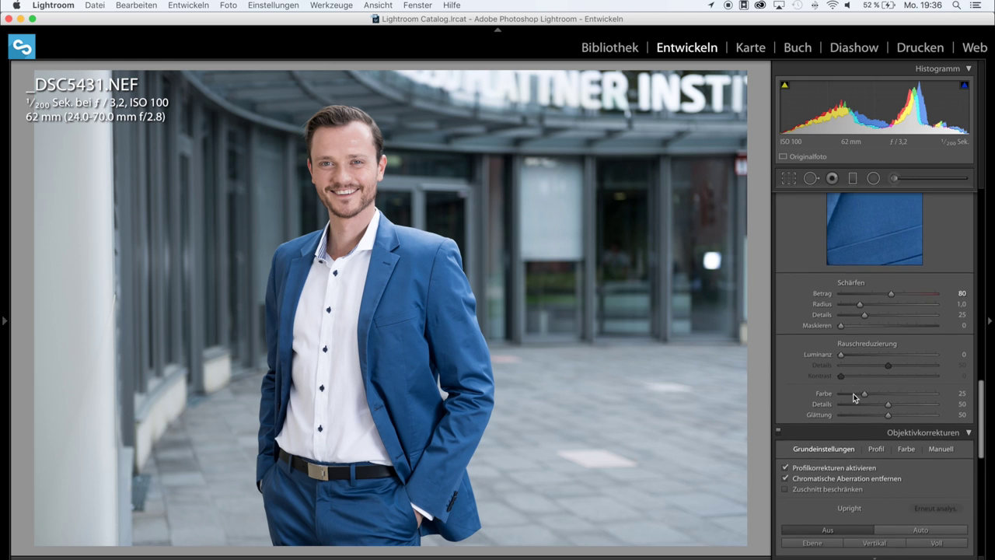
pyautogui.scroll(-2, 849, 439)
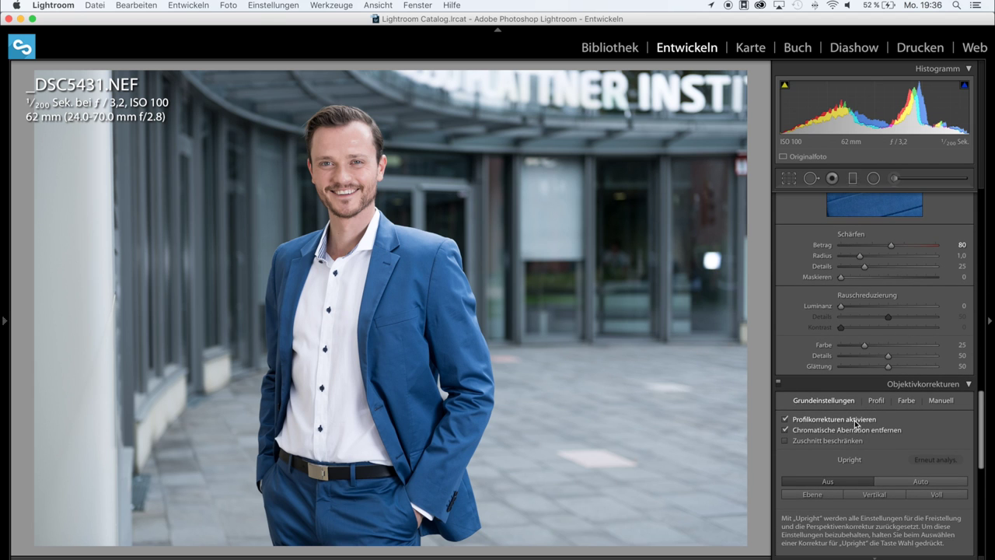
pyautogui.scroll(-4, 871, 419)
pyautogui.scroll(-3, 873, 408)
pyautogui.scroll(-3, 872, 409)
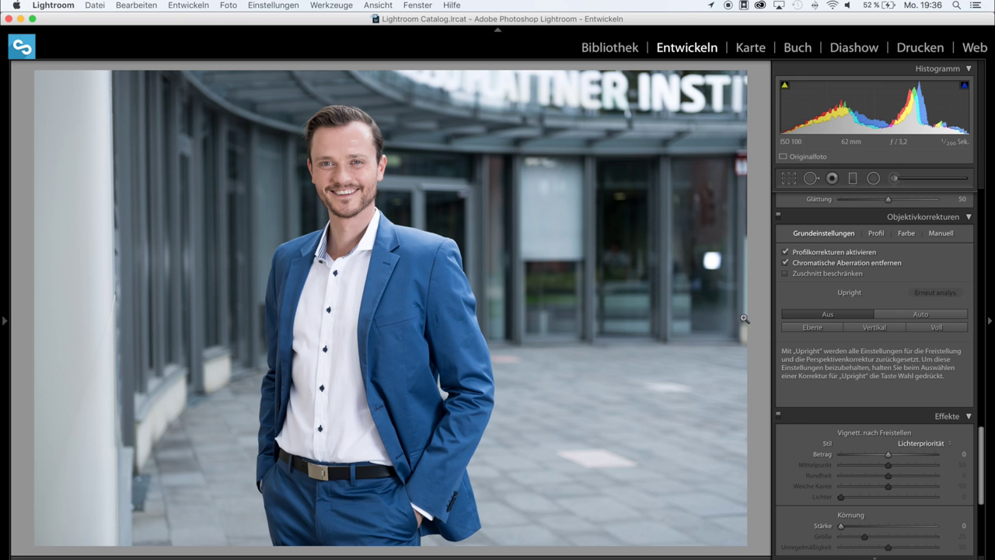
# Step: Set the Vignettierung nach Freistellen Betrag to −16
pyautogui.moveTo(889, 453); pyautogui.dragTo(881, 456)
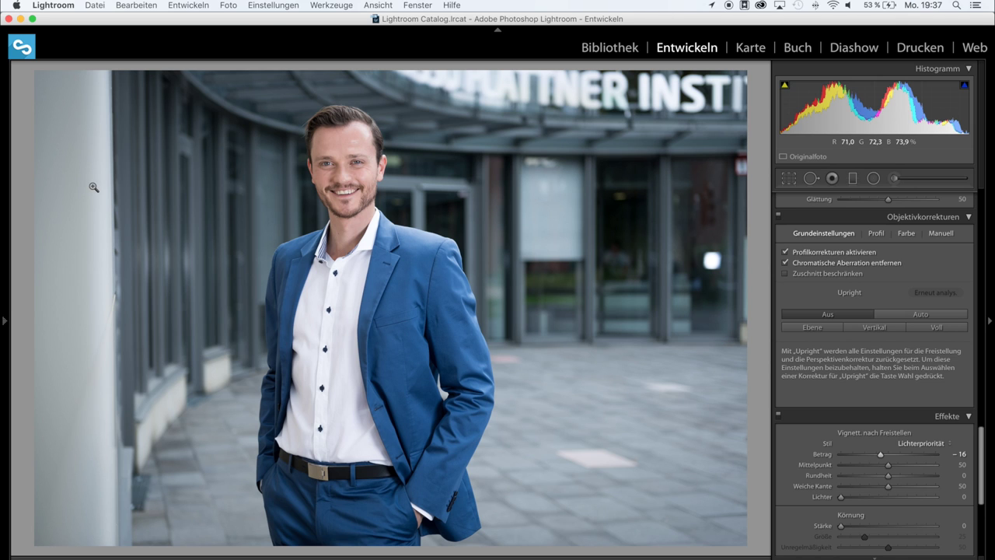
# Step: Crop in slightly from the top-right corner at the original aspect ratio
pyautogui.click(788, 178)
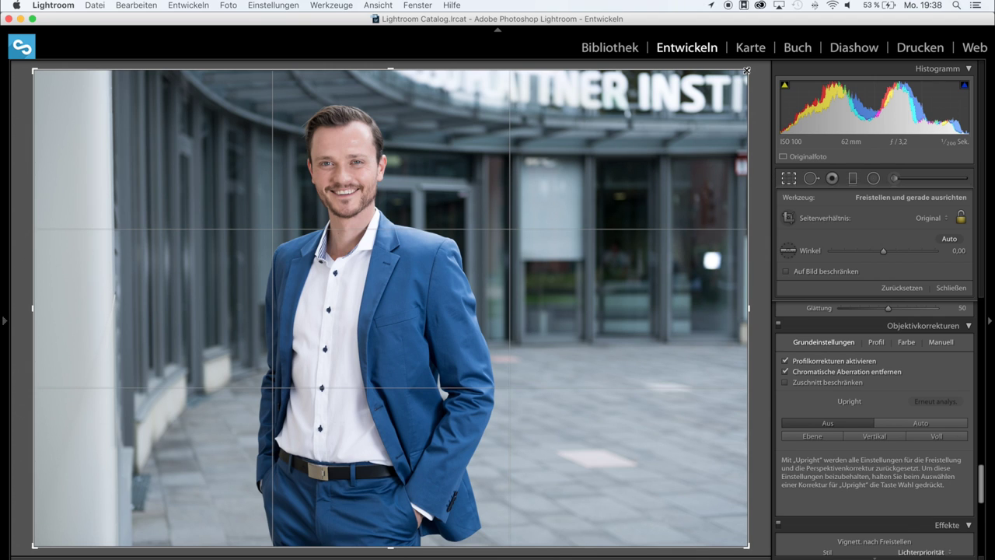
pyautogui.moveTo(746, 70); pyautogui.dragTo(738, 74)
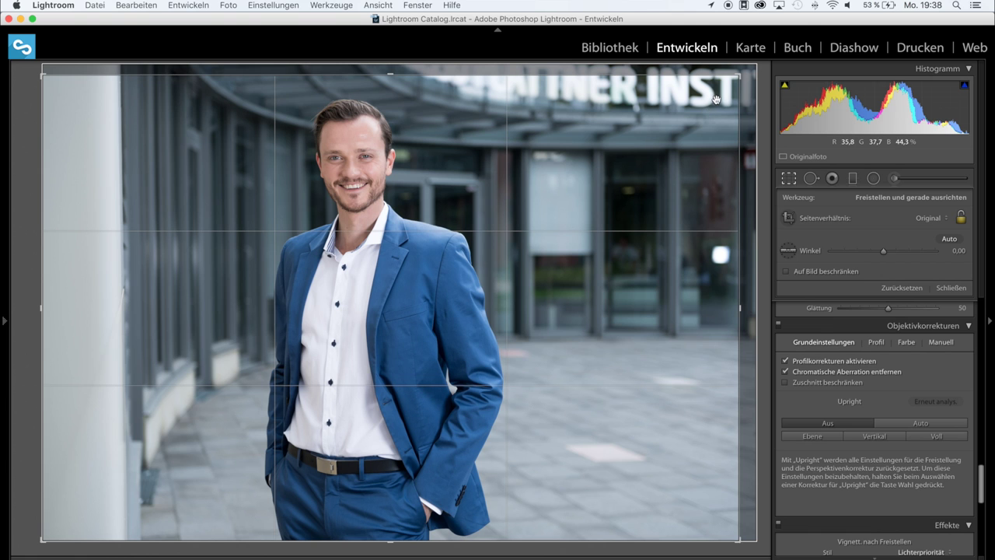
pyautogui.moveTo(736, 76); pyautogui.dragTo(737, 75)
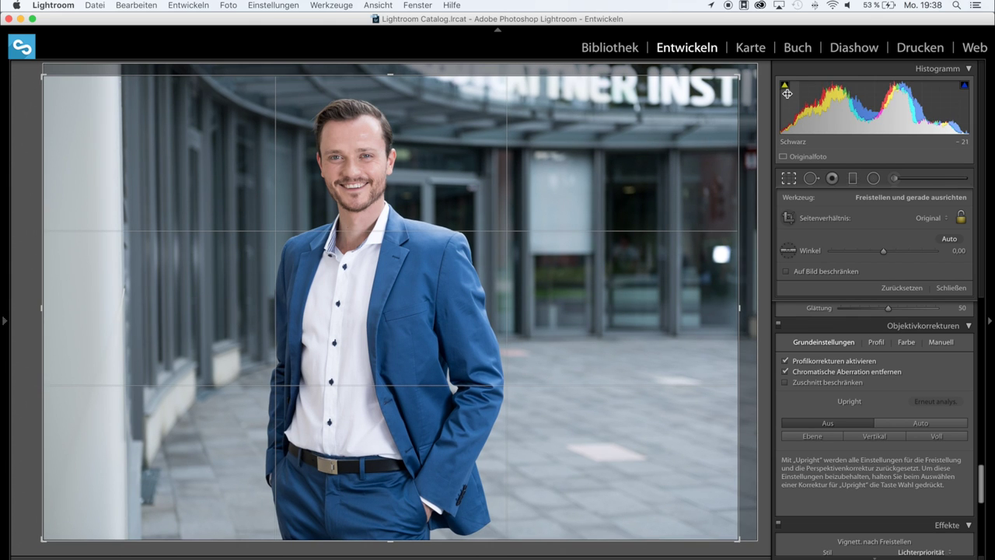
pyautogui.press('Return')
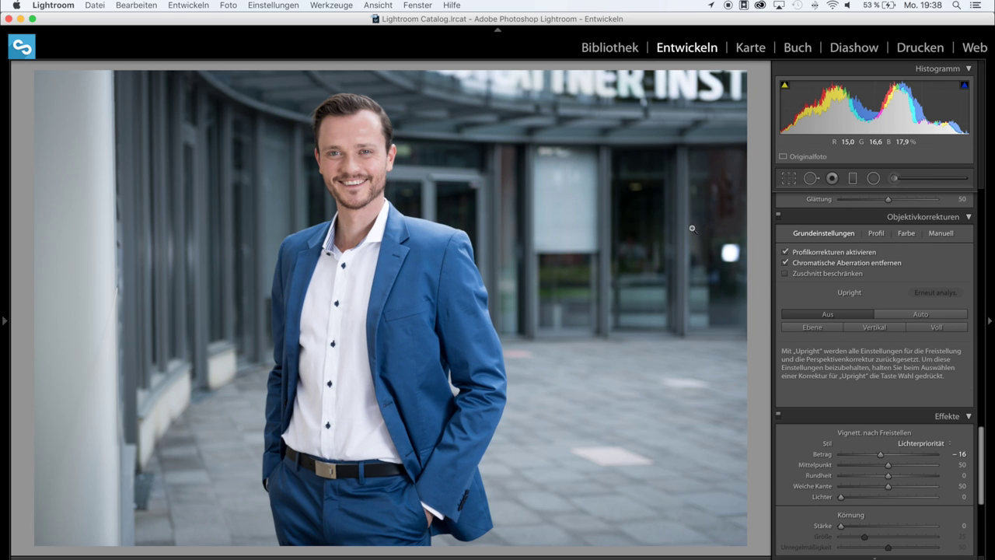
# Step: Heal the bright spot on the glass door with a size-76 Bereichsreparatur brush
pyautogui.click(743, 257)
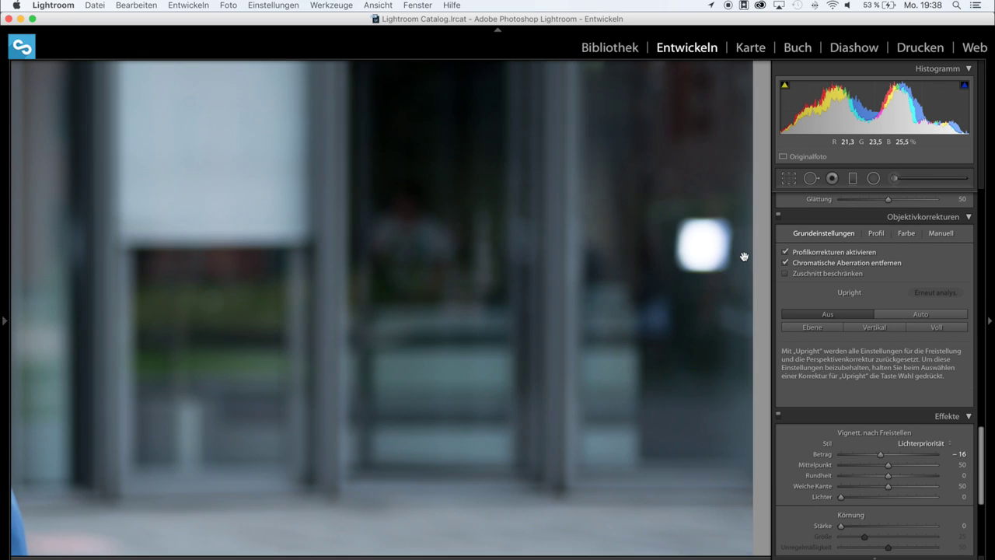
pyautogui.moveTo(722, 262); pyautogui.dragTo(653, 291)
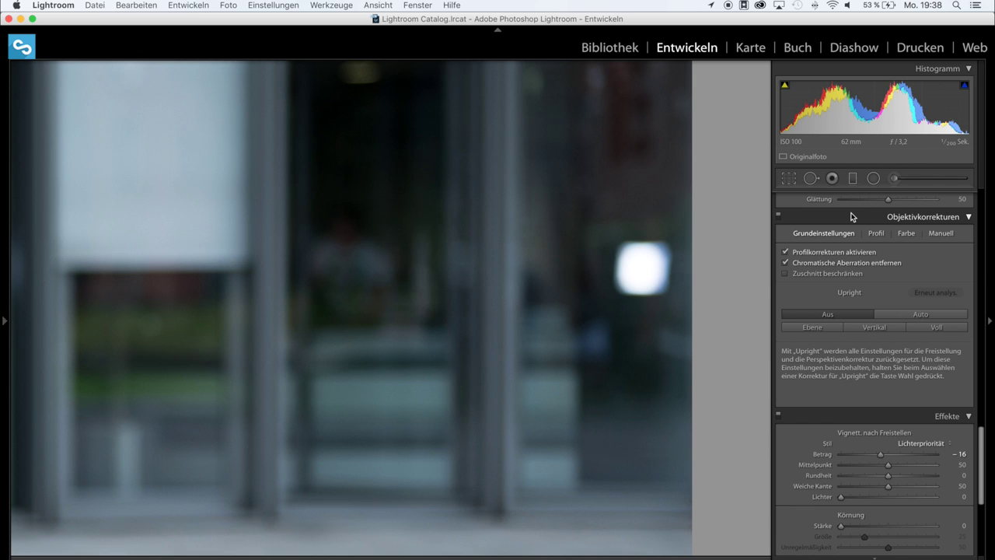
pyautogui.scroll(-2, 850, 216)
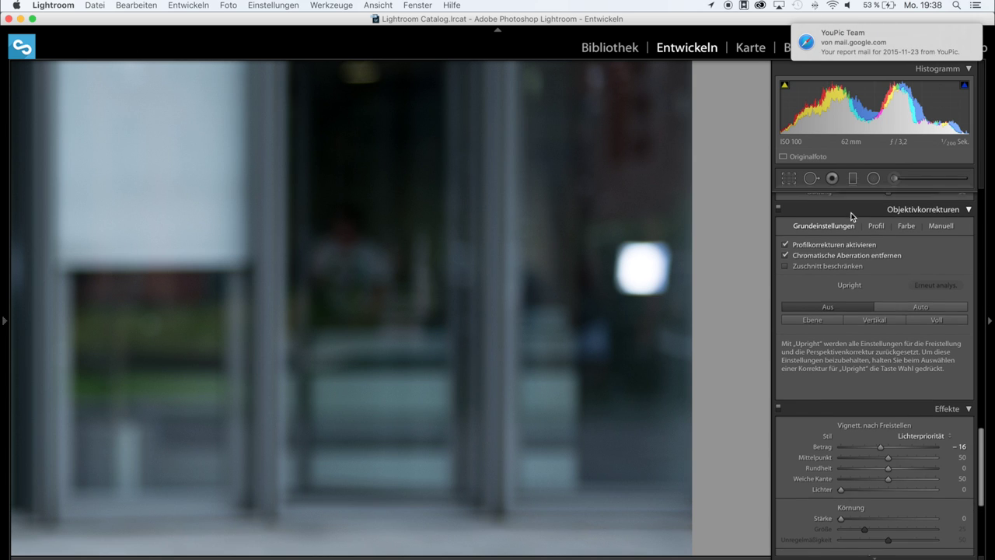
pyautogui.click(810, 180)
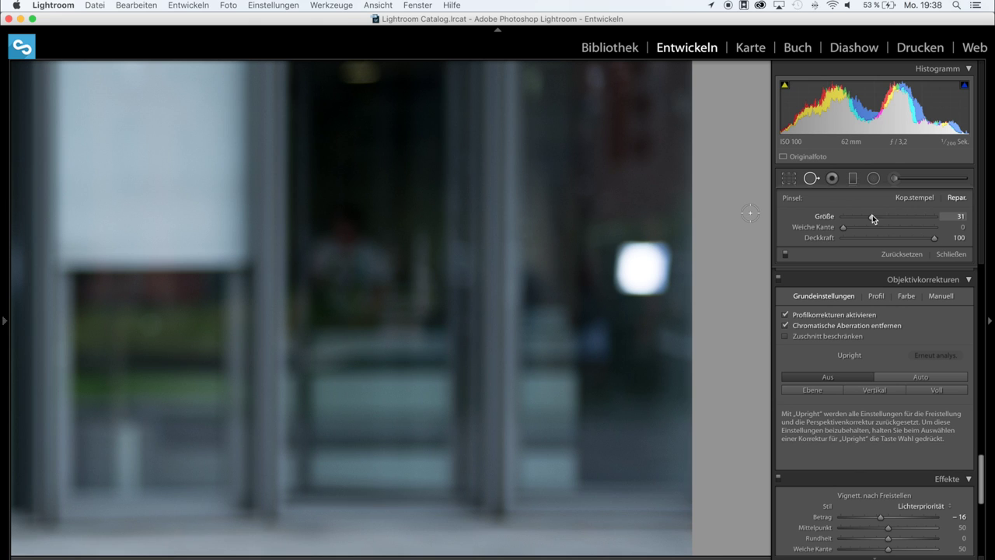
pyautogui.moveTo(871, 217); pyautogui.dragTo(907, 217)
pyautogui.moveTo(911, 219); pyautogui.dragTo(912, 218)
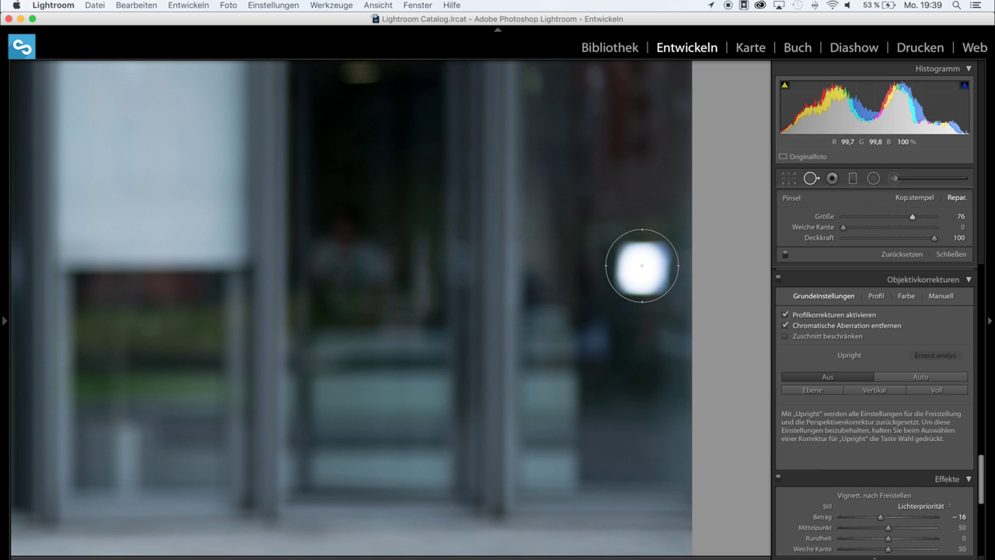
pyautogui.moveTo(640, 263); pyautogui.dragTo(641, 273)
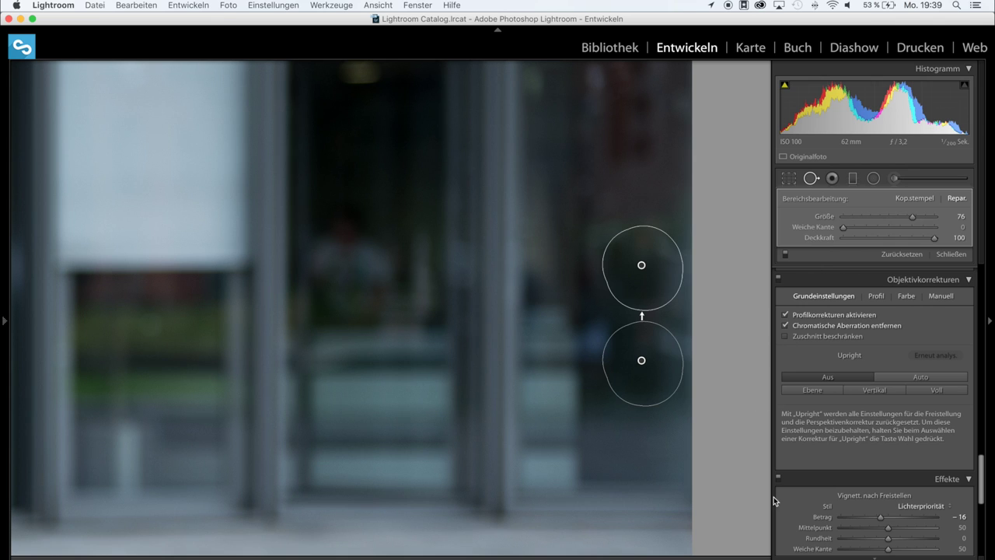
pyautogui.press('q')
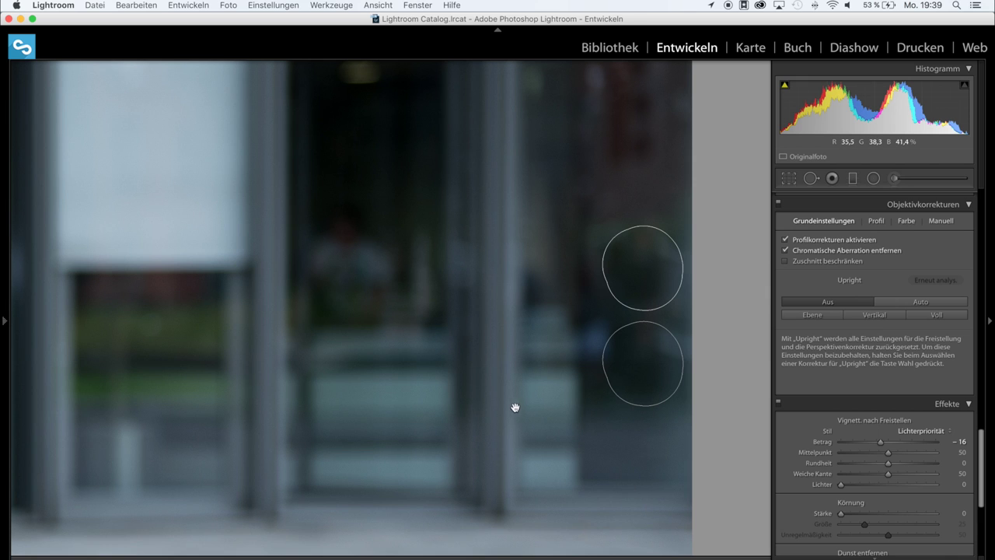
# Step: Fit the whole photo in view, then zoom in and pan to center the man's face
pyautogui.click(490, 379)
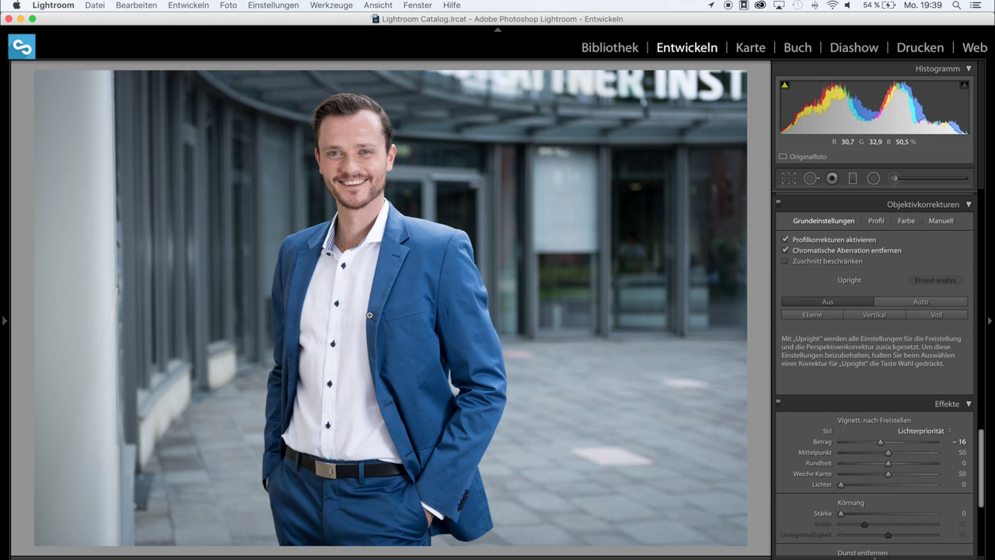
pyautogui.click(359, 161)
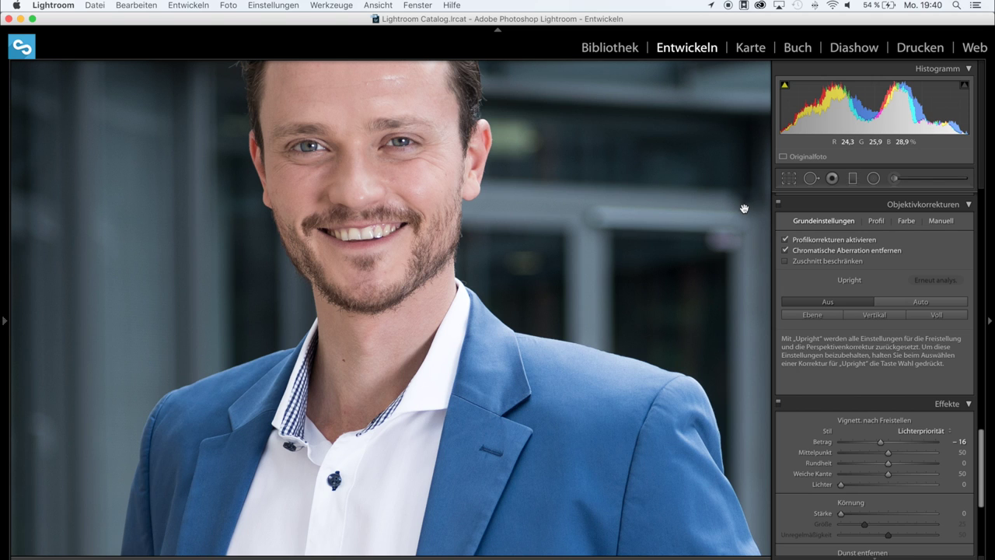
pyautogui.moveTo(479, 119); pyautogui.dragTo(508, 144)
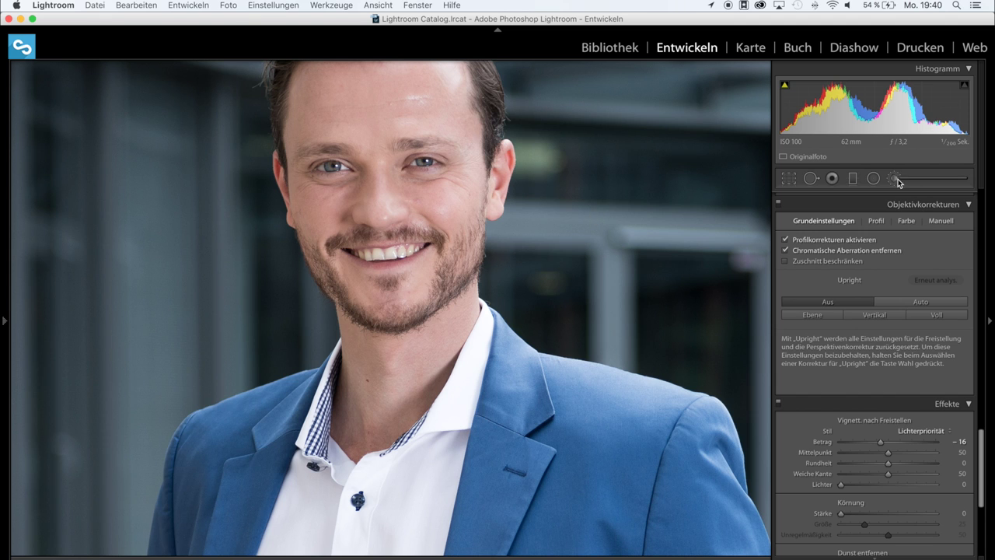
# Step: Open the Adjustment Brush, reset its effects, and set Exposure to 0.21
pyautogui.click(903, 183)
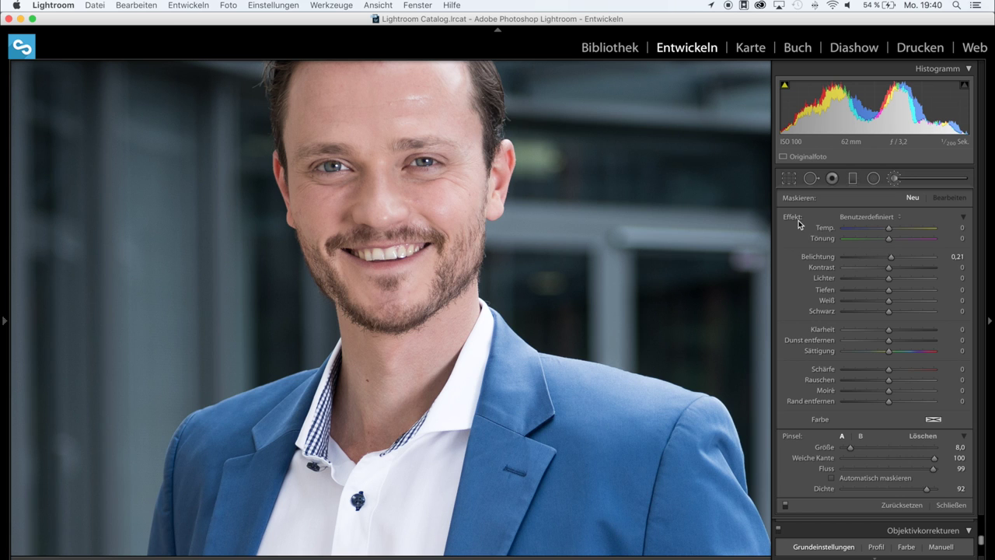
pyautogui.press('alt')
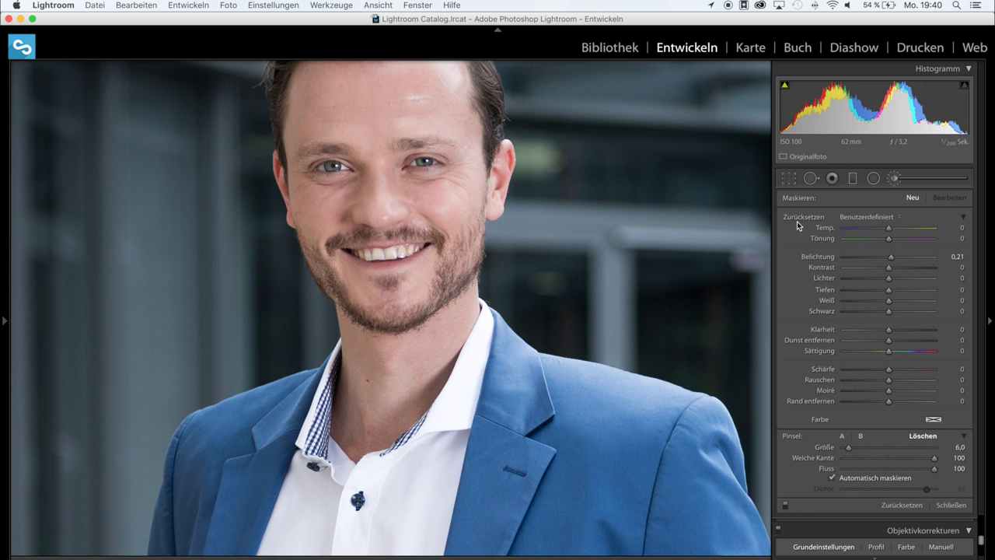
pyautogui.keyDown('alt'); pyautogui.click(795, 217); pyautogui.keyUp('alt')
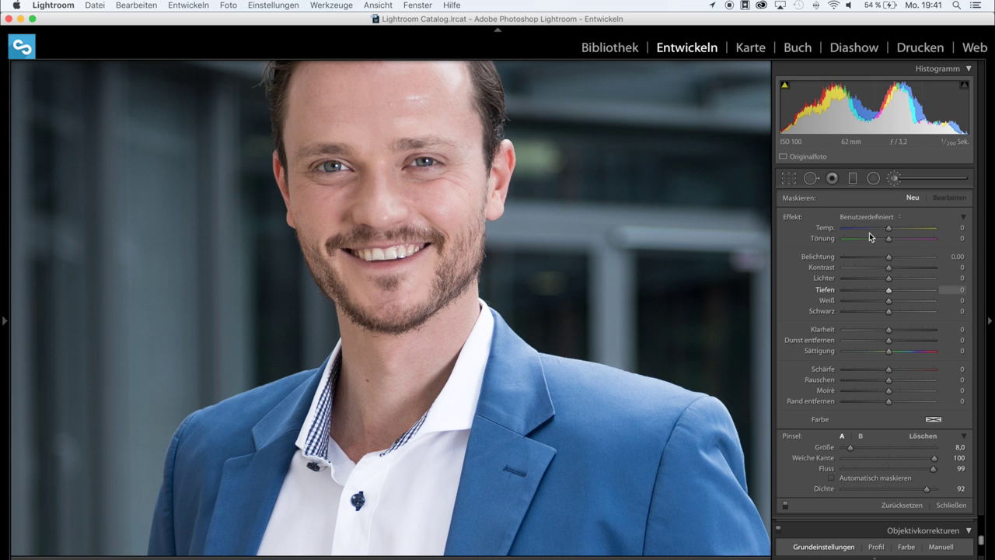
pyautogui.moveTo(888, 262); pyautogui.dragTo(892, 262)
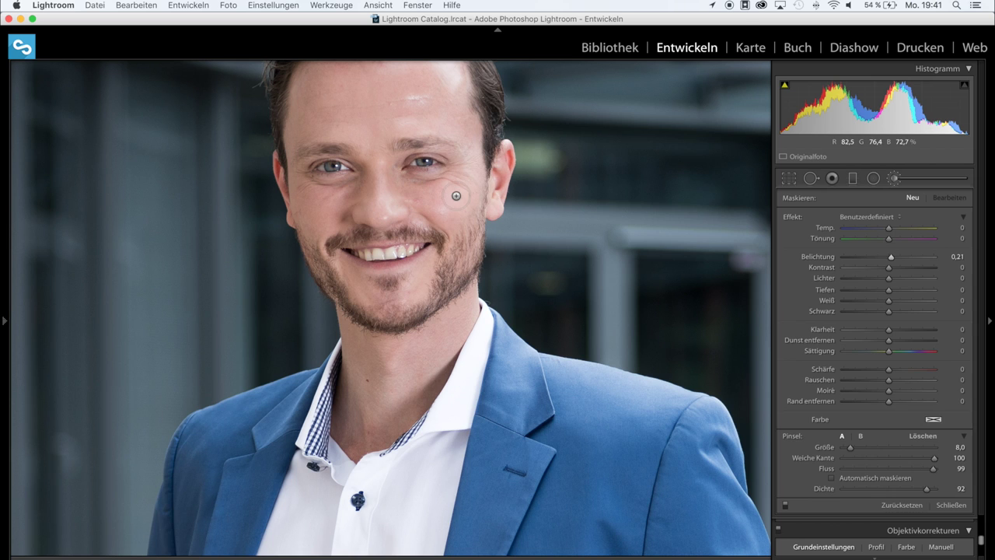
# Step: Shrink the adjustment brush size down to 3.0
pyautogui.scroll(-1, 461, 196)
pyautogui.scroll(-1, 461, 195)
pyautogui.scroll(-1, 461, 195)
pyautogui.scroll(-1, 461, 195)
pyautogui.scroll(3, 461, 195)
pyautogui.scroll(4, 461, 195)
pyautogui.scroll(1, 555, 203)
pyautogui.scroll(-2, 556, 203)
pyautogui.scroll(-1, 556, 203)
pyautogui.scroll(-1, 556, 203)
pyautogui.scroll(-1, 555, 202)
pyautogui.scroll(-2, 462, 202)
pyautogui.scroll(-1, 410, 181)
pyautogui.scroll(-1, 409, 181)
# Step: Brighten beneath the right eye, fine-tuning brush exposure to about 0.11
pyautogui.click(408, 179)
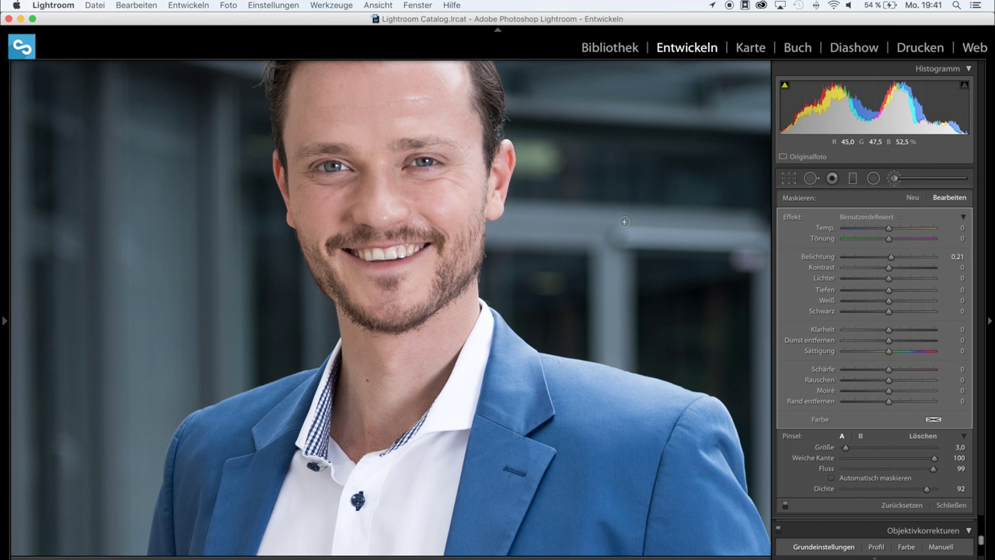
pyautogui.click(892, 260)
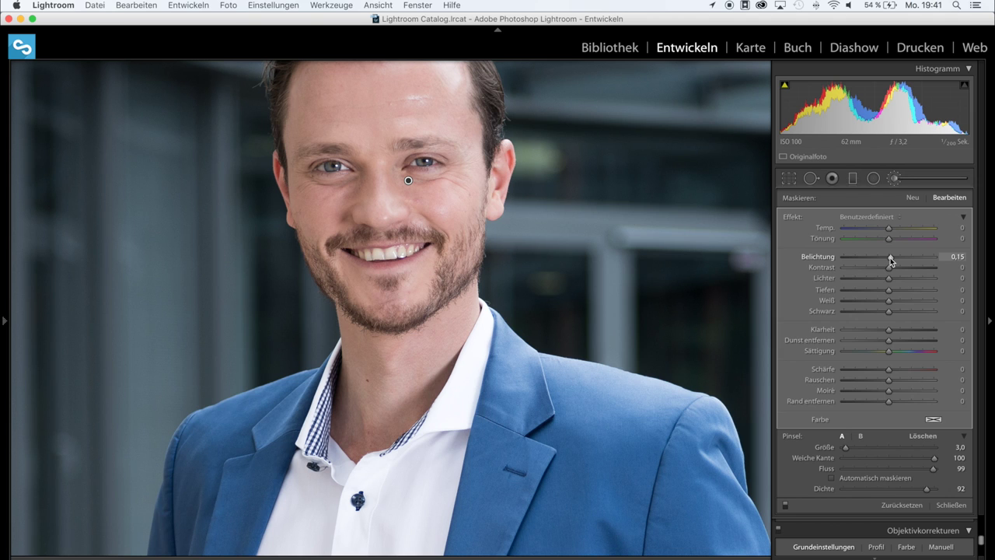
pyautogui.moveTo(891, 261); pyautogui.dragTo(889, 261)
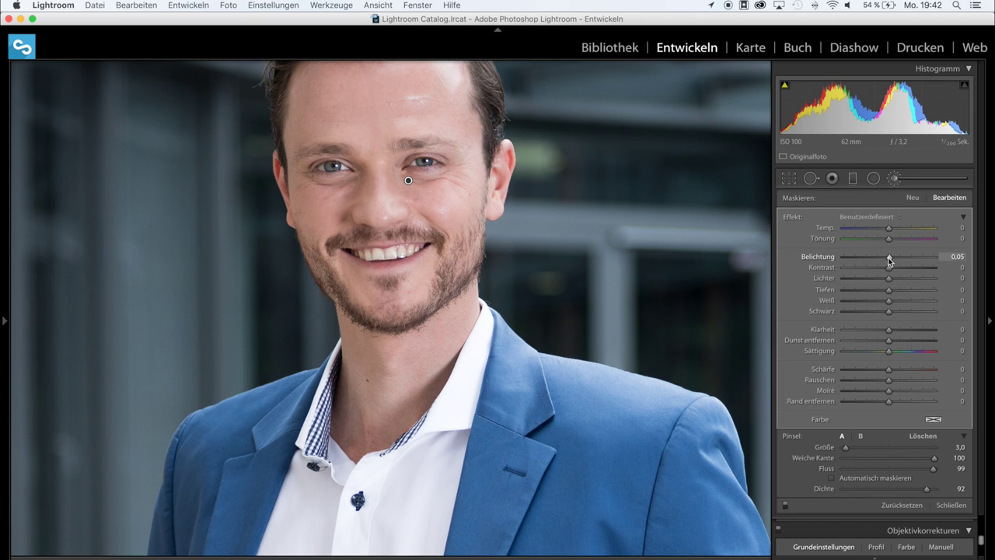
pyautogui.moveTo(890, 261); pyautogui.dragTo(891, 262)
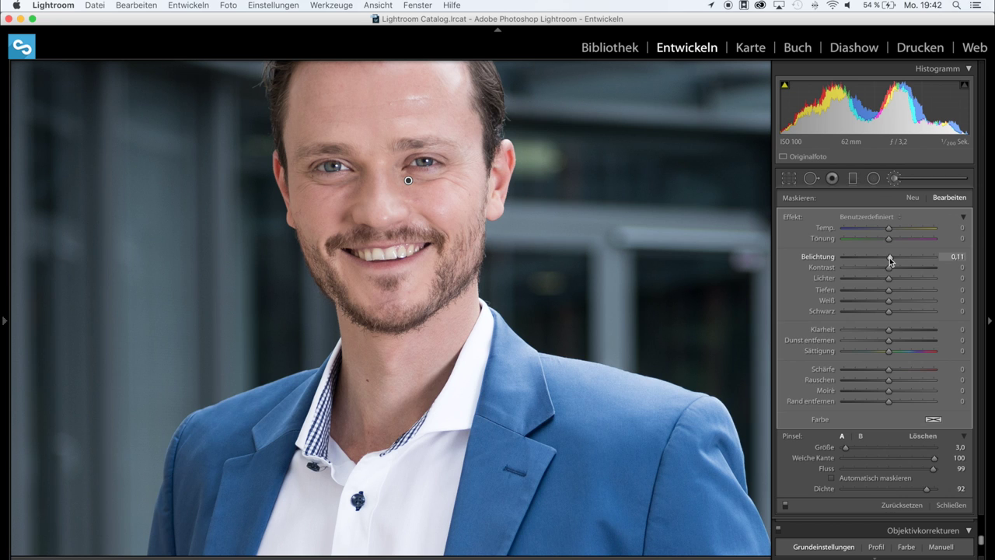
# Step: Set the brush Exposure to 0.10 and brighten beneath the left eye
pyautogui.click(954, 256)
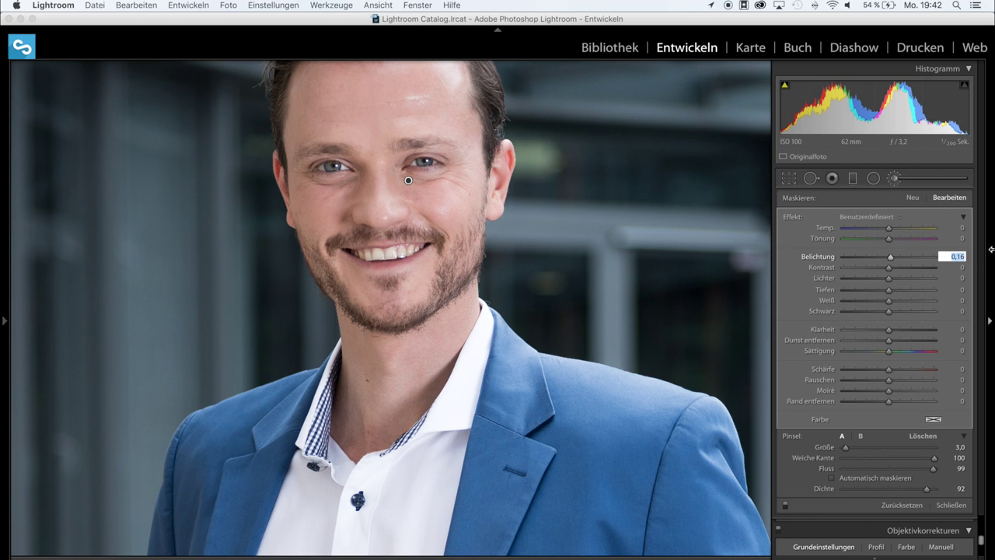
pyautogui.press('Up')
pyautogui.press('Up')
pyautogui.press('Return')
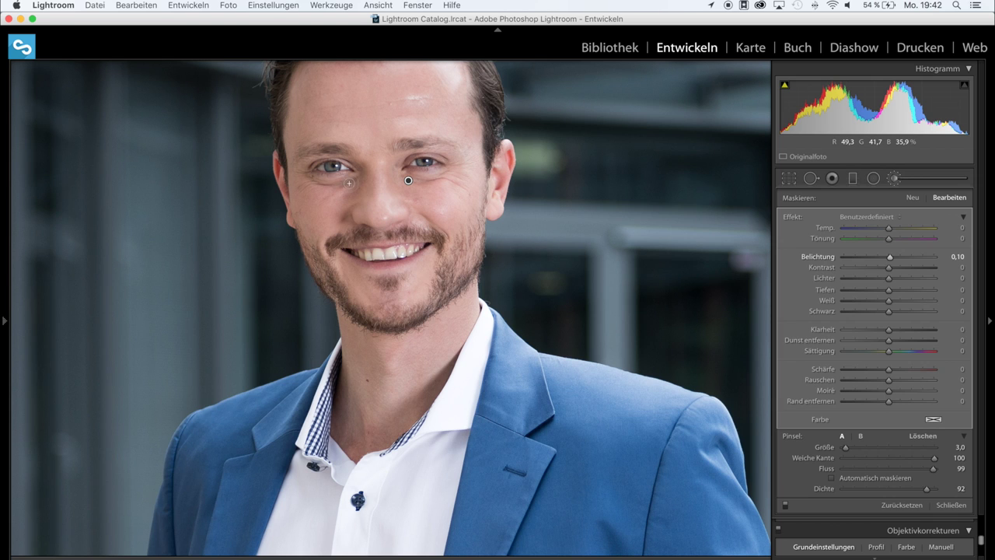
pyautogui.moveTo(339, 185)
pyautogui.mouseDown()
pyautogui.moveTo(307, 178)
pyautogui.moveTo(322, 183)
pyautogui.mouseUp()
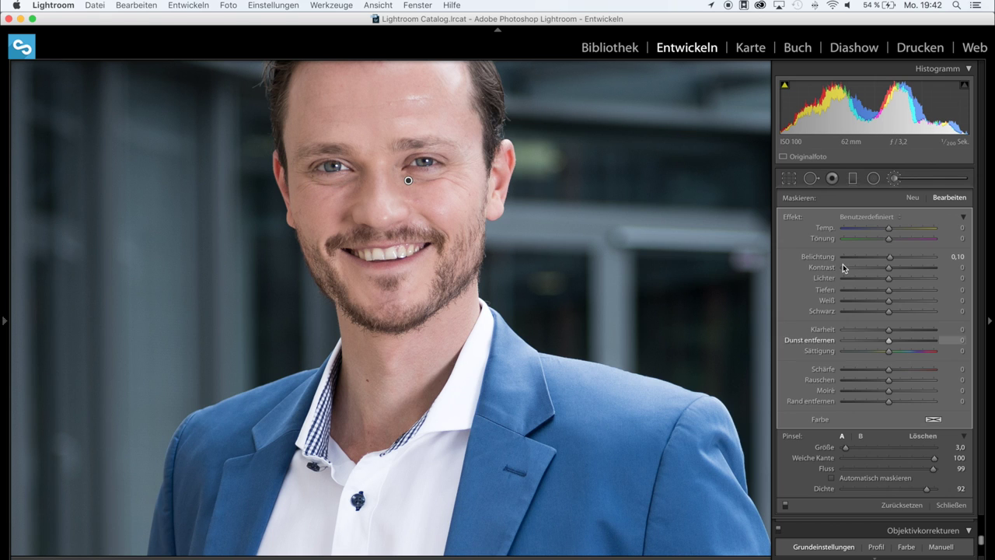
pyautogui.click(785, 508)
pyautogui.click(784, 506)
pyautogui.click(785, 508)
pyautogui.click(785, 507)
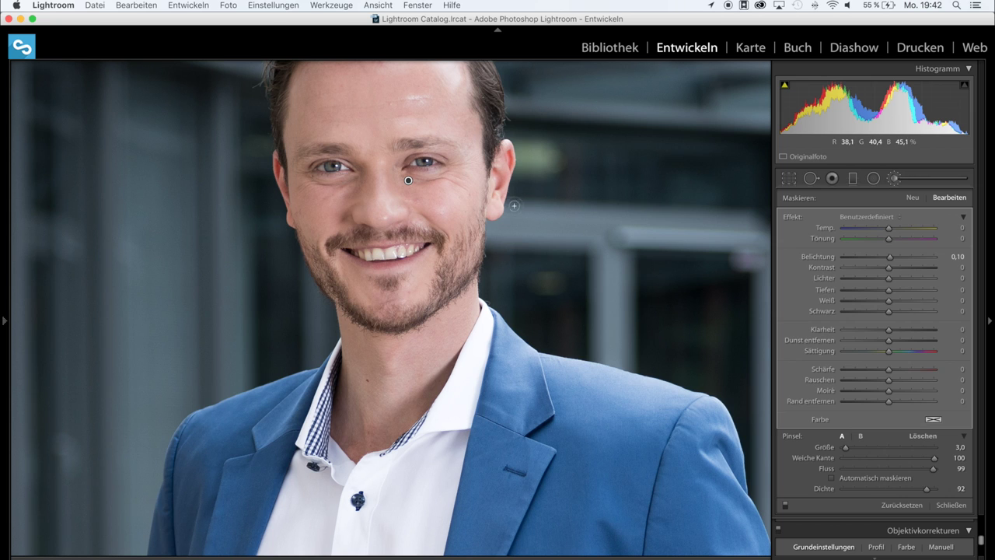
# Step: Start a new brush mask at −0.21 exposure and darken along the jawline
pyautogui.click(912, 198)
pyautogui.moveTo(890, 258); pyautogui.dragTo(887, 259)
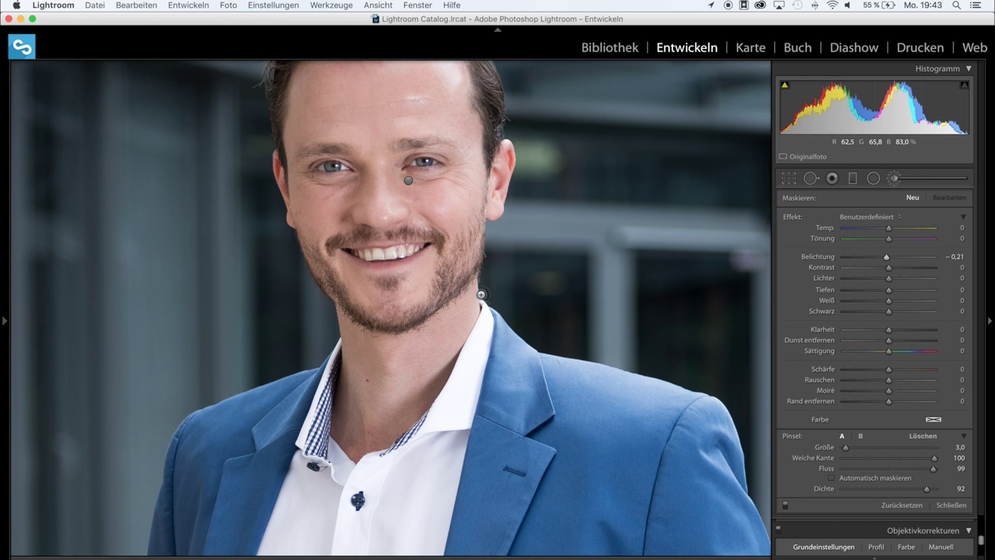
pyautogui.moveTo(460, 280)
pyautogui.mouseDown()
pyautogui.moveTo(393, 321)
pyautogui.moveTo(334, 292)
pyautogui.moveTo(311, 253)
pyautogui.moveTo(414, 234)
pyautogui.moveTo(441, 250)
pyautogui.moveTo(512, 254)
pyautogui.mouseUp()
# Step: Shrink the brush to minimum, soften to −0.13 exposure, and hide edits to compare
pyautogui.press('[')
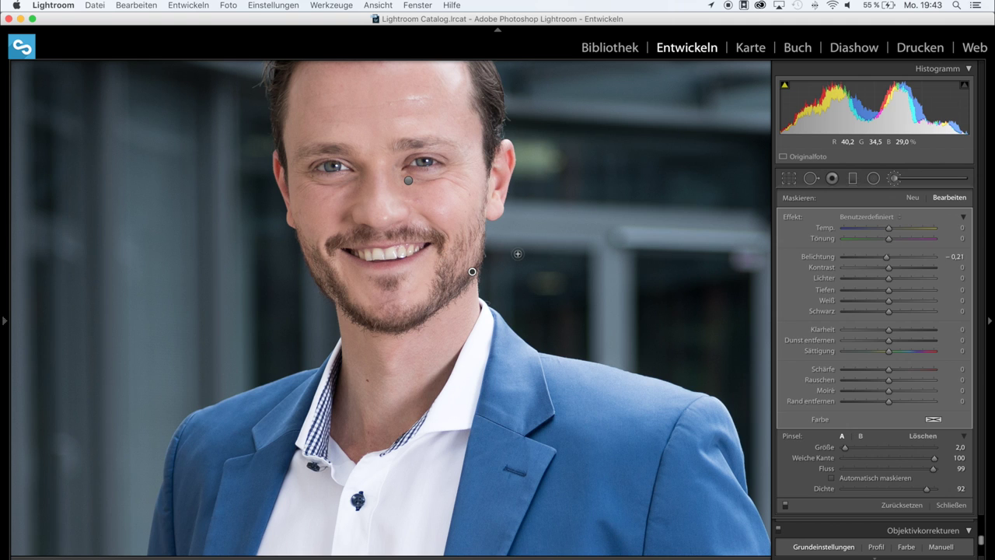
pyautogui.press('[')
pyautogui.press('[')
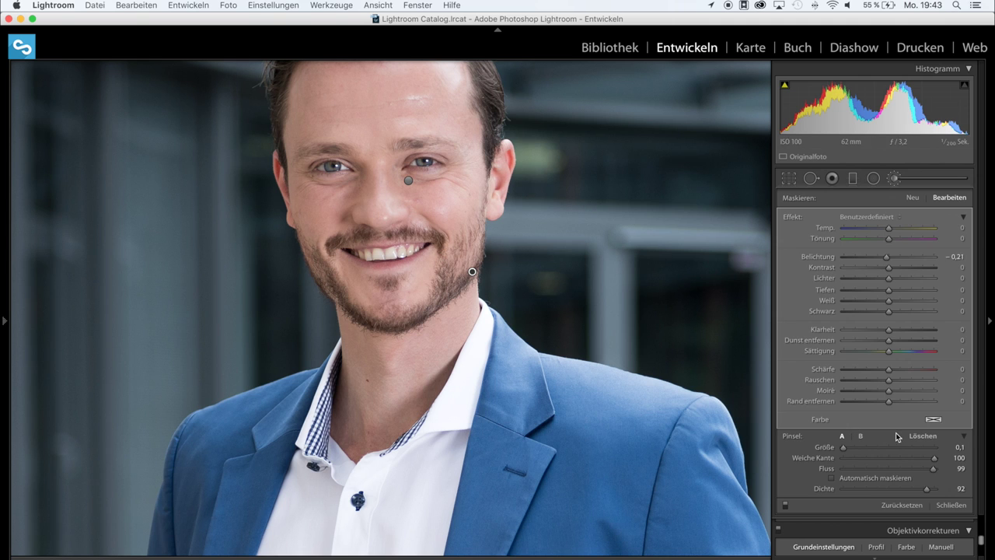
pyautogui.moveTo(886, 259); pyautogui.dragTo(888, 259)
pyautogui.click(785, 506)
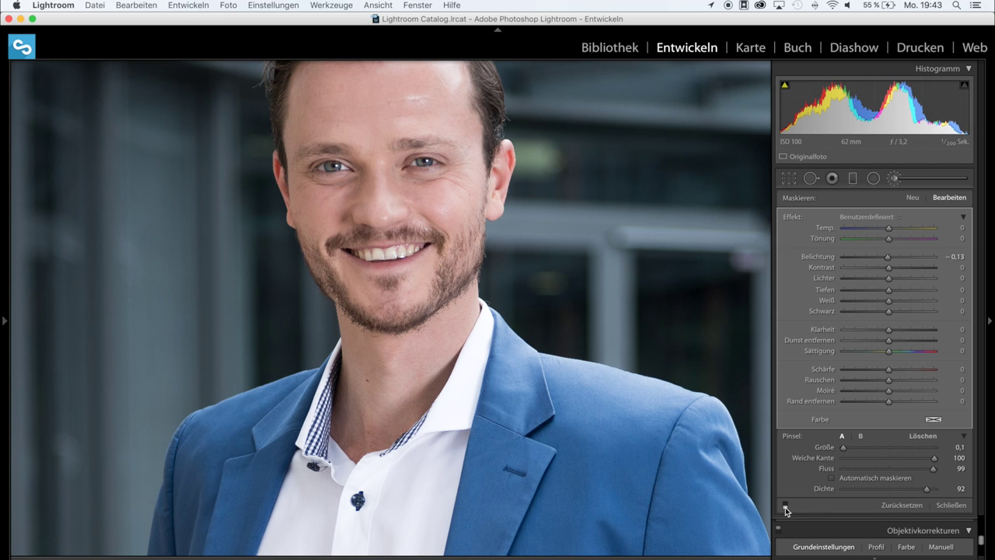
# Step: Show the brush edits again and move the face lower in the zoomed view
pyautogui.click(785, 506)
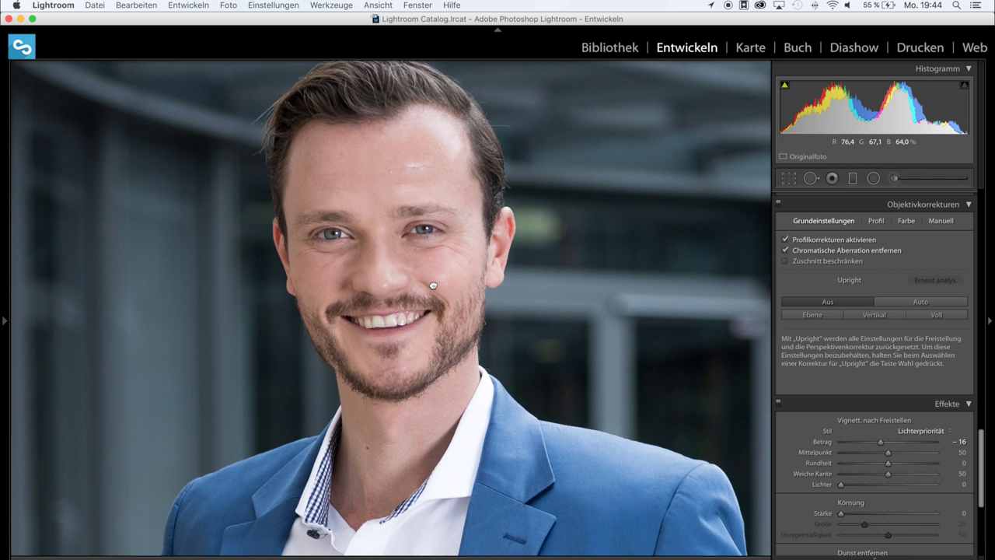
pyautogui.moveTo(433, 286); pyautogui.dragTo(443, 354)
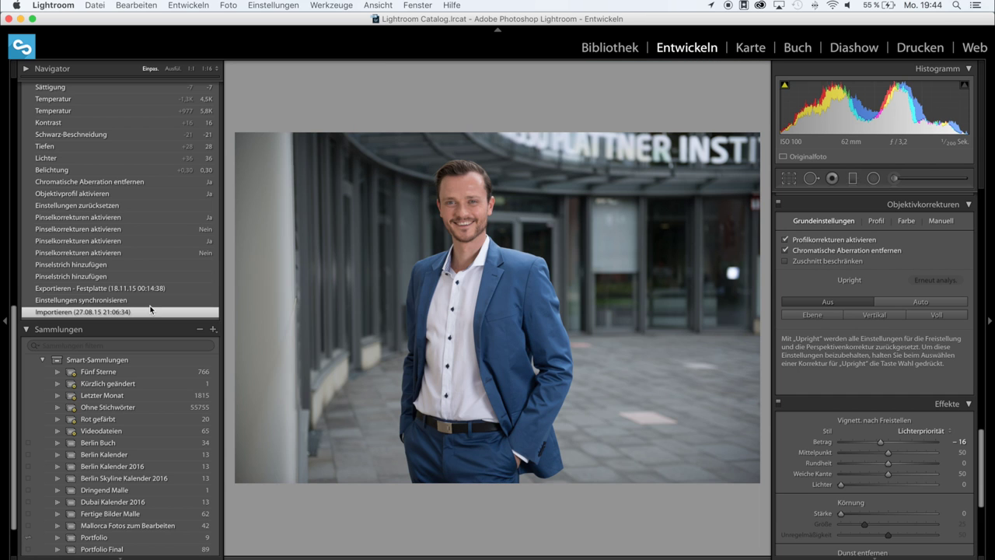
# Step: Scroll to the top of the History list and select the top Pinselstrich hinzufügen step
pyautogui.scroll(5, 101, 228)
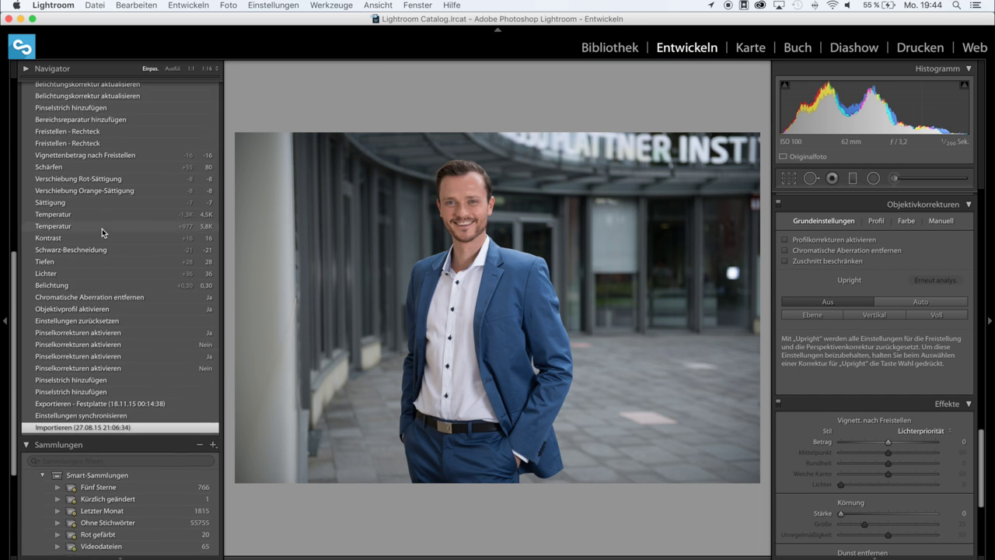
pyautogui.scroll(5, 100, 229)
pyautogui.scroll(5, 103, 202)
pyautogui.scroll(1, 103, 190)
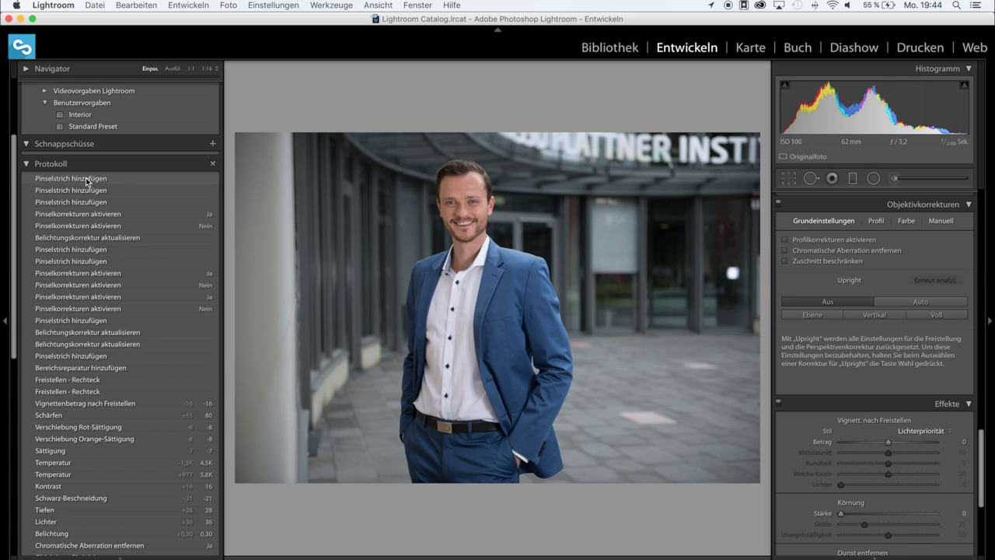
pyautogui.click(87, 179)
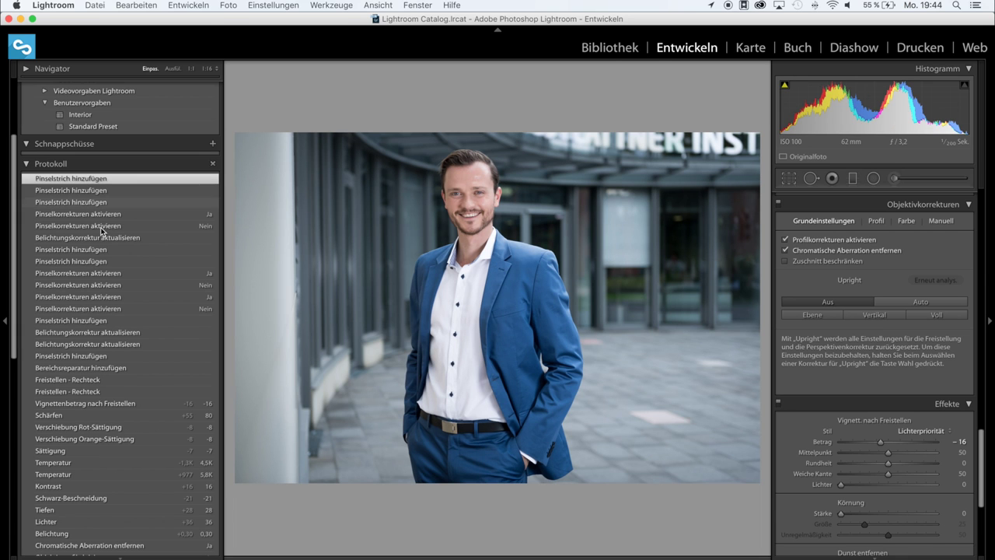